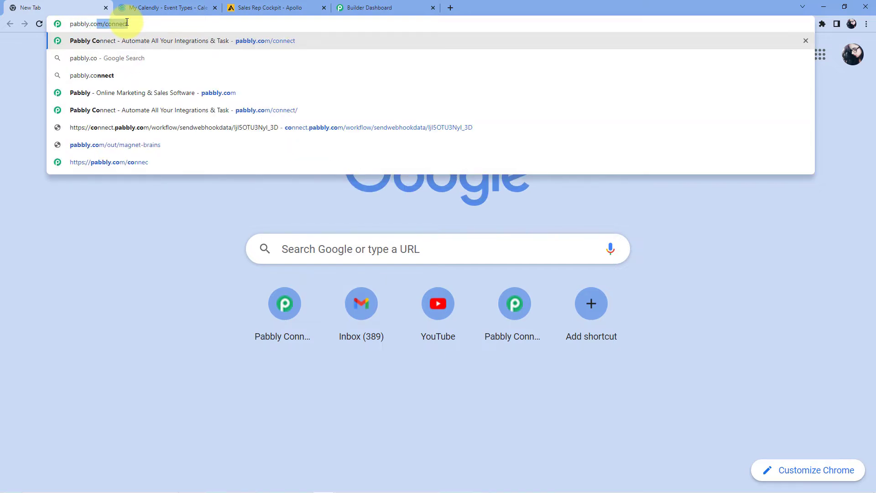
Enter pabbly.com/connect in the new tab's address bar
text(m/connect)
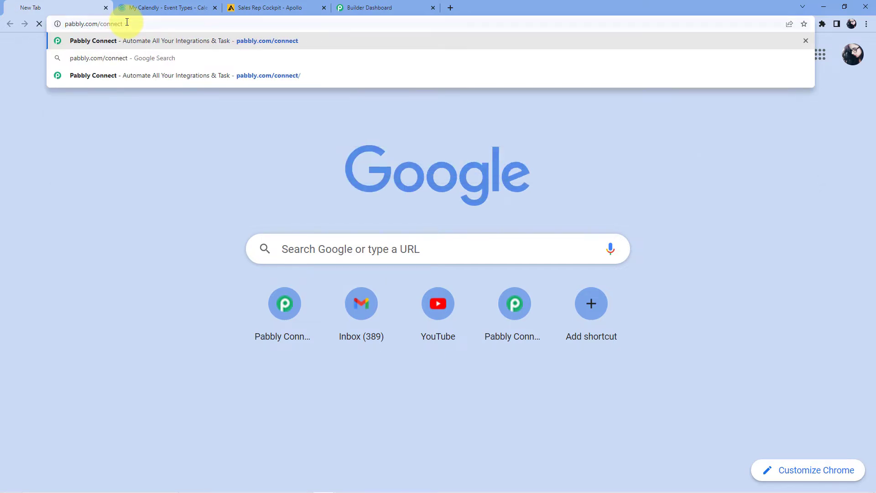
Load the Pabbly site, sign in, and launch Pabbly Connect from its Access Now card
key(Return)
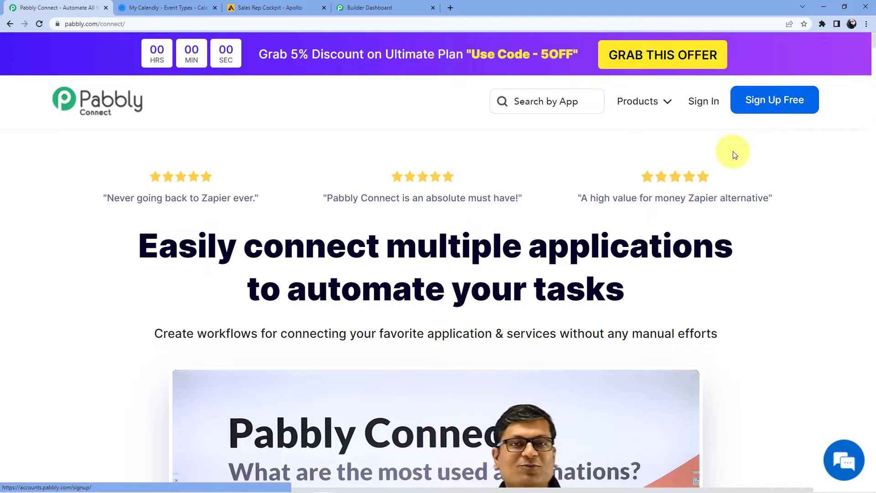
click(705, 102)
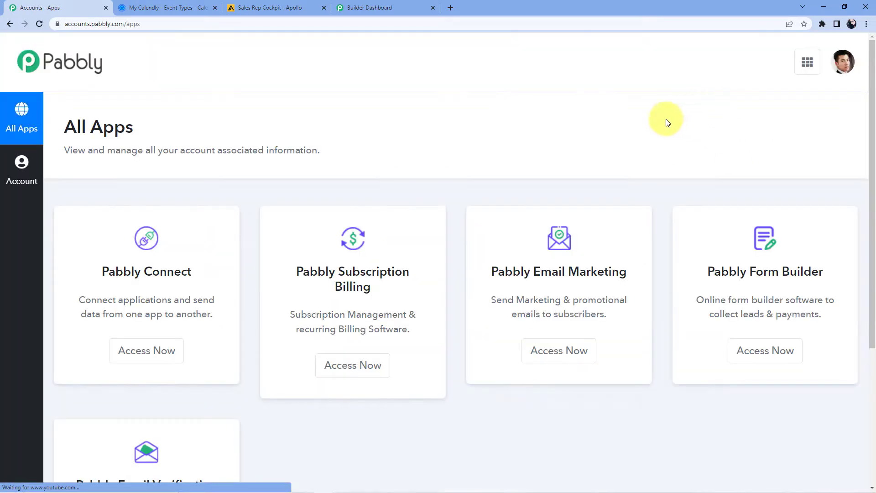
scroll(209, 297, down, 3)
scroll(201, 301, up, 2)
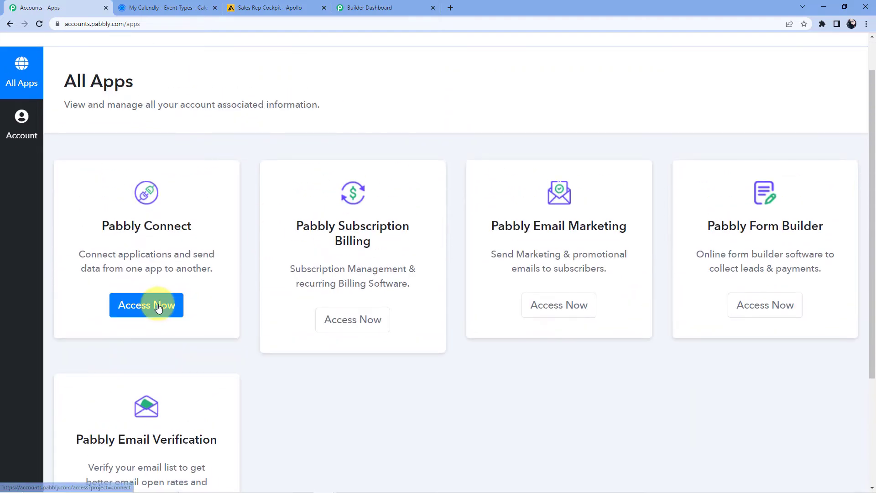
click(158, 306)
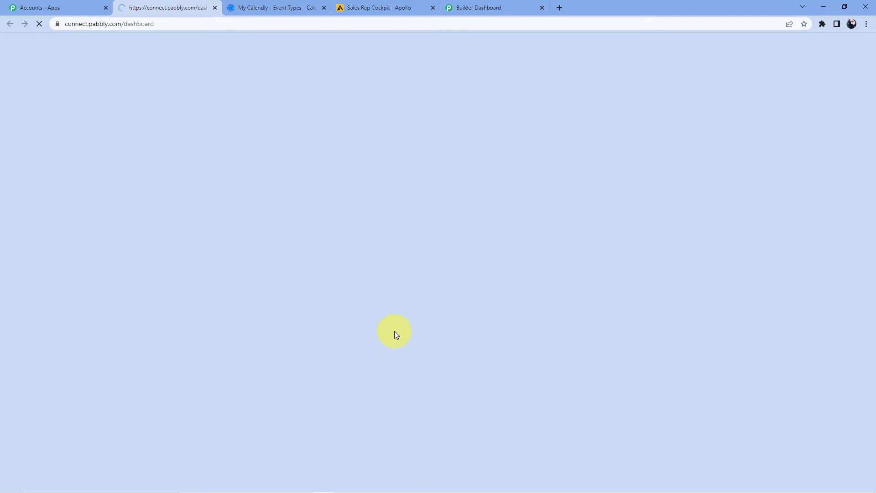
Start a new workflow, name it 'Google Forms to Ecwid', and create it
scroll(369, 319, down, 10)
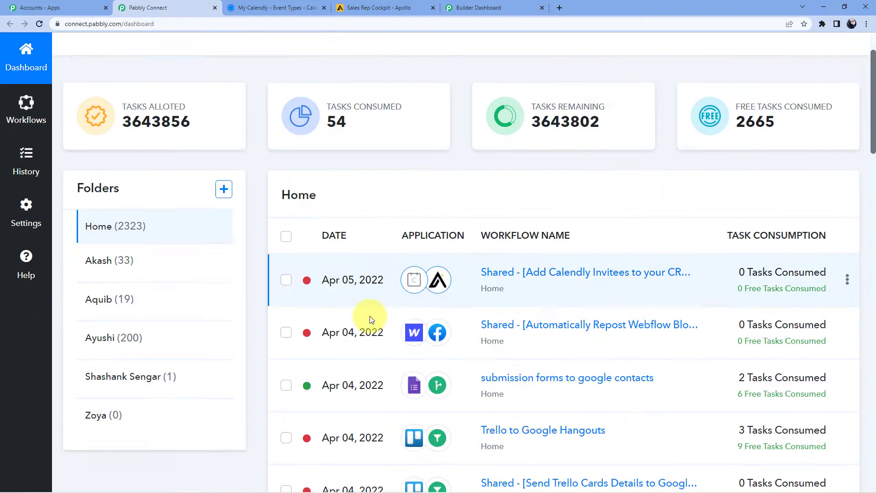
scroll(374, 307, up, 5)
scroll(373, 303, up, 6)
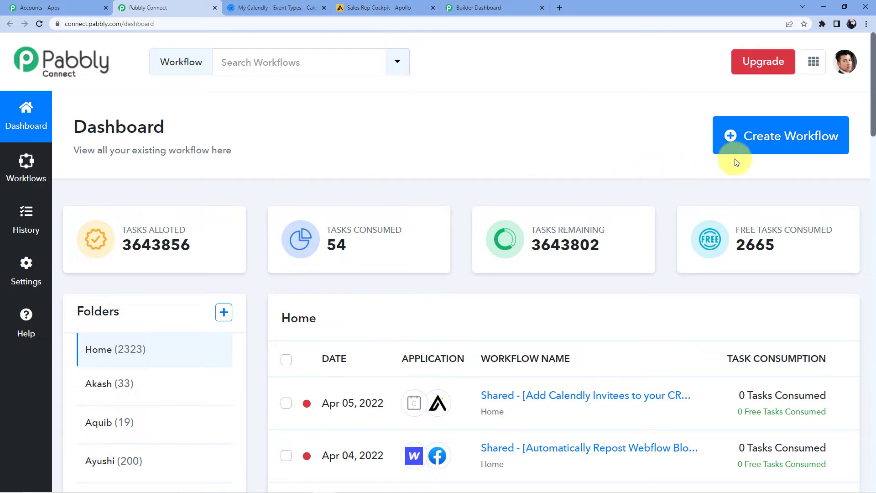
click(746, 151)
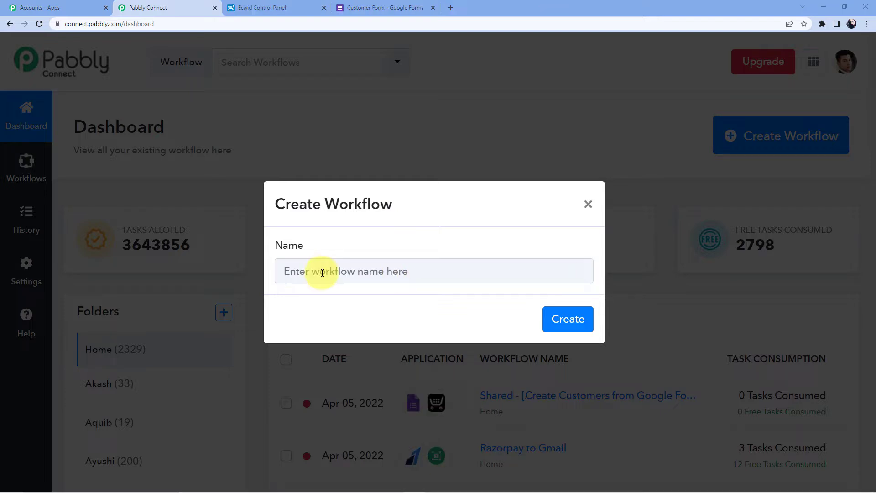
click(322, 273)
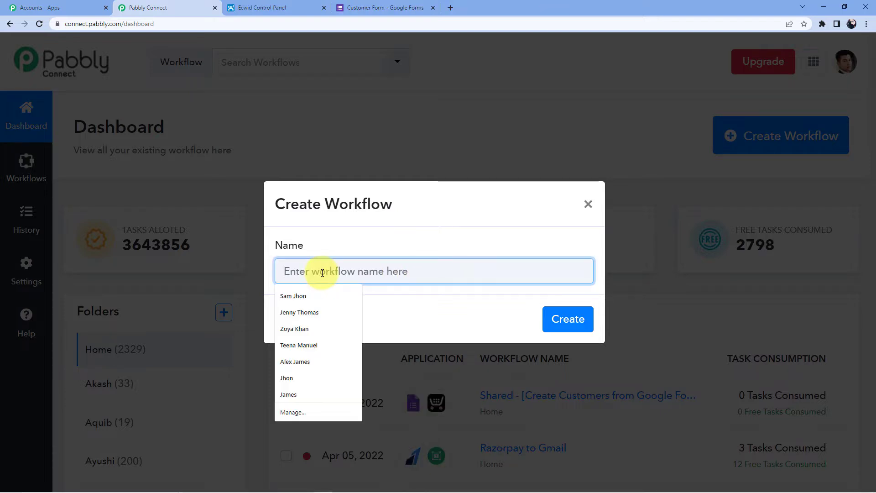
text(Google)
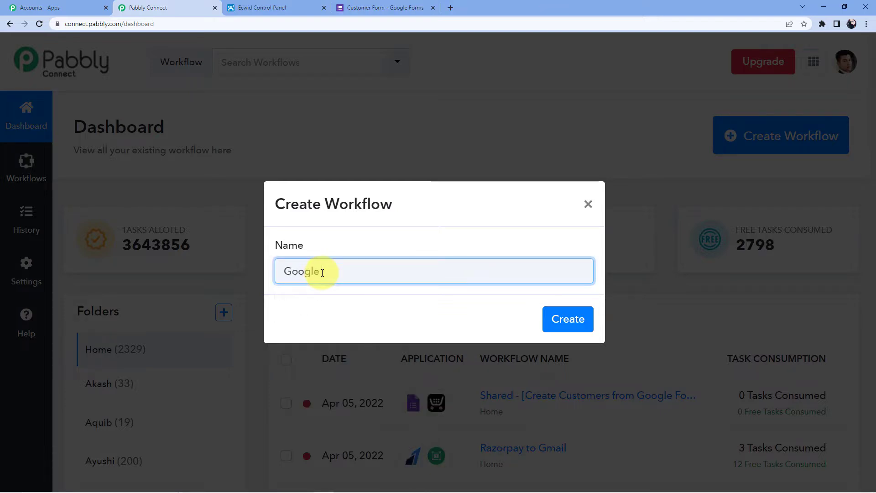
text( Formsto)
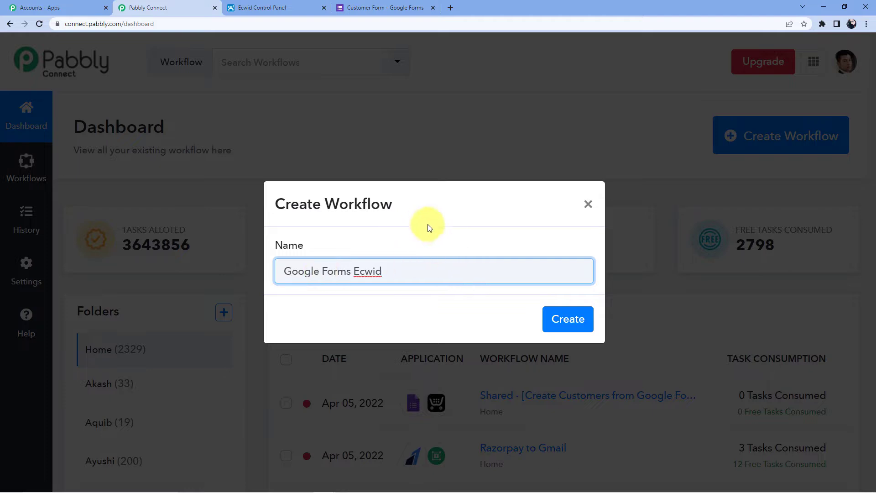
click(352, 270)
text(to)
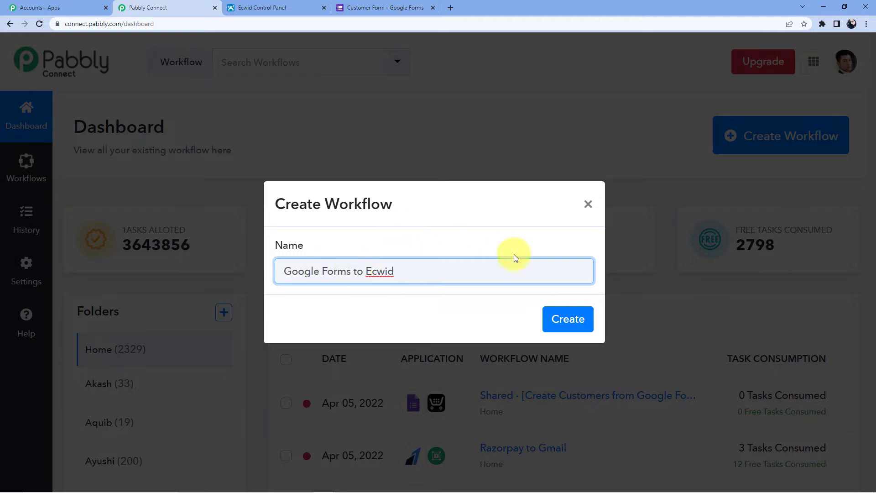
click(557, 323)
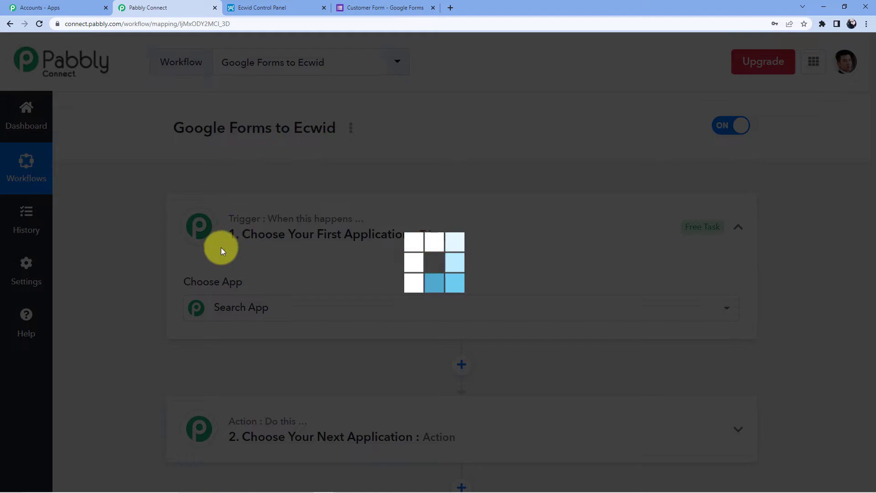
Search 'Google' and choose Google Forms as the trigger app
scroll(194, 261, down, 5)
scroll(194, 261, down, 3)
scroll(263, 383, up, 5)
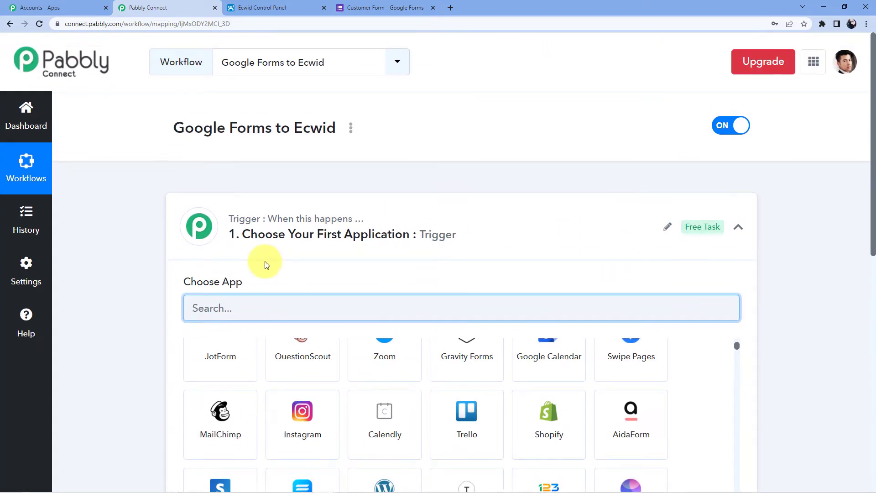
scroll(264, 273, down, 5)
scroll(264, 292, down, 3)
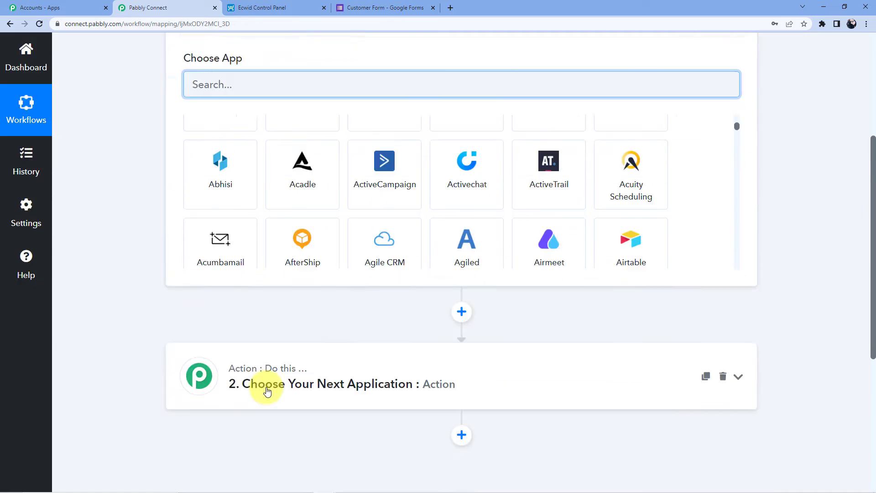
scroll(267, 387, down, 1)
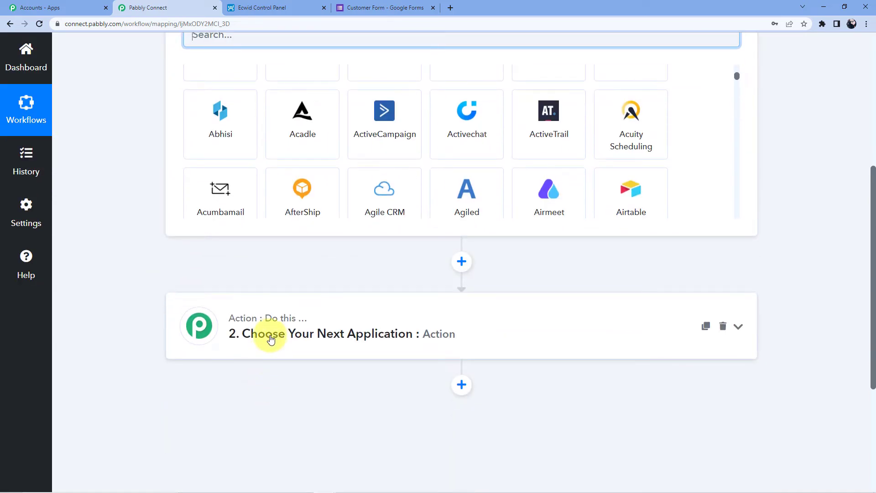
scroll(270, 338, up, 5)
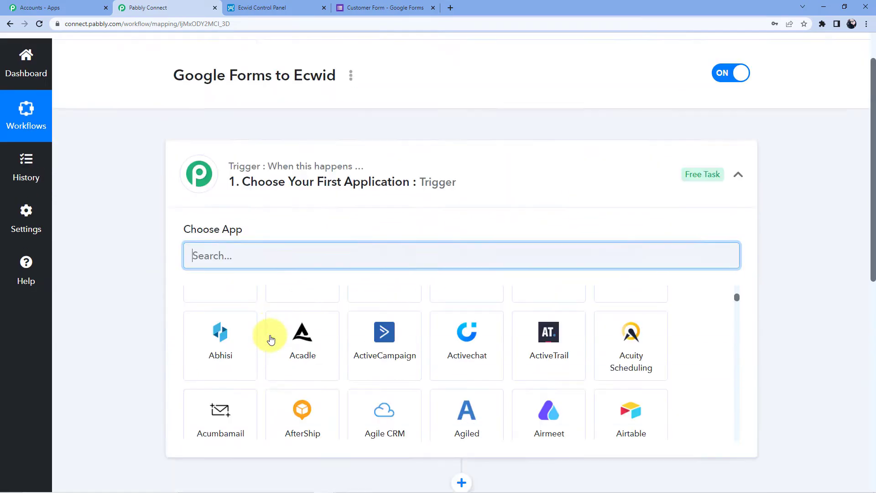
scroll(293, 290, down, 1)
scroll(293, 290, down, 4)
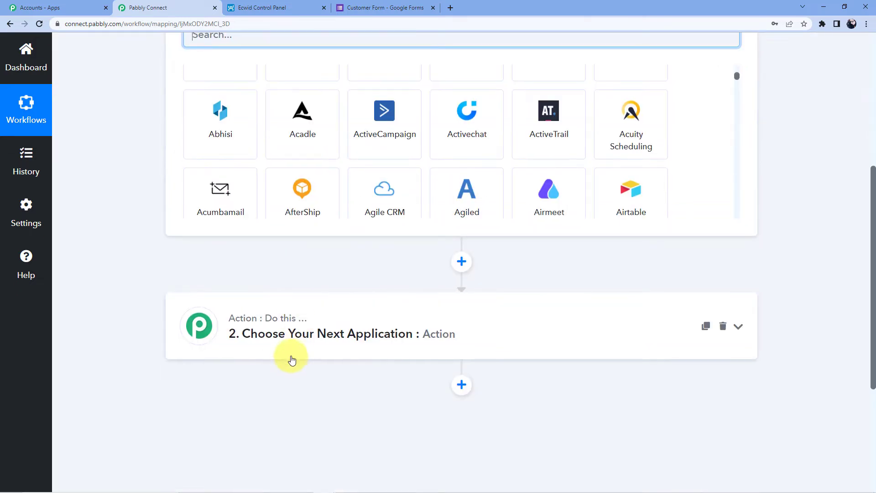
scroll(287, 347, up, 5)
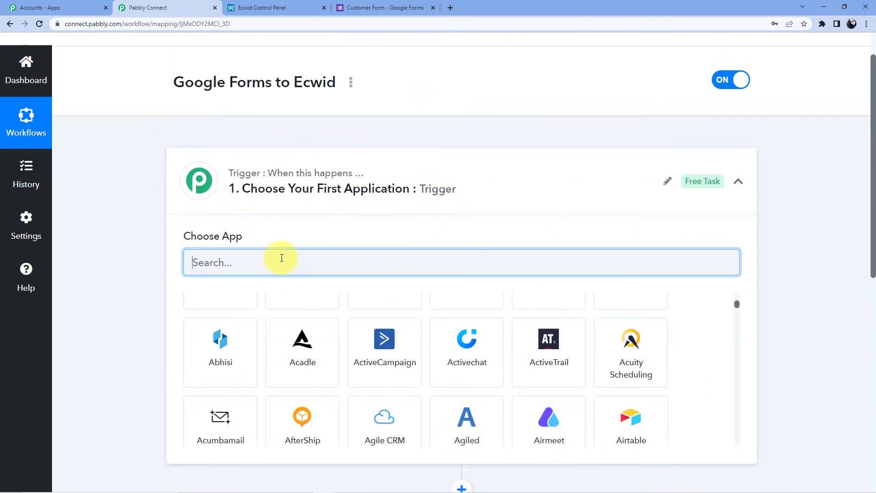
text(Google)
click(313, 302)
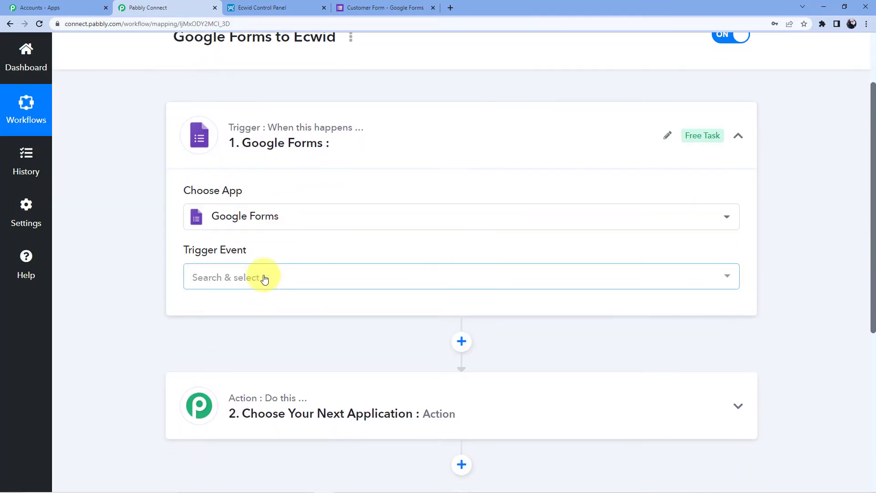
Pick New Response Received as the trigger event, then bring up the Customer form
click(260, 275)
click(262, 200)
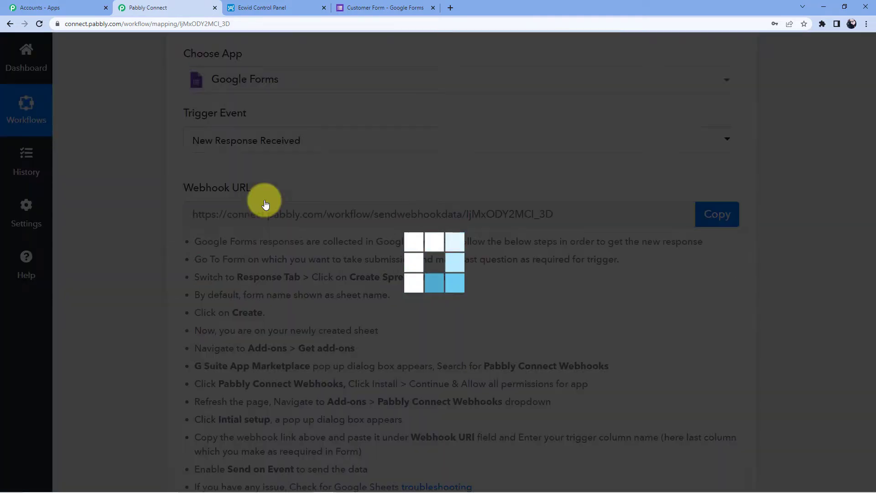
scroll(393, 169, down, 2)
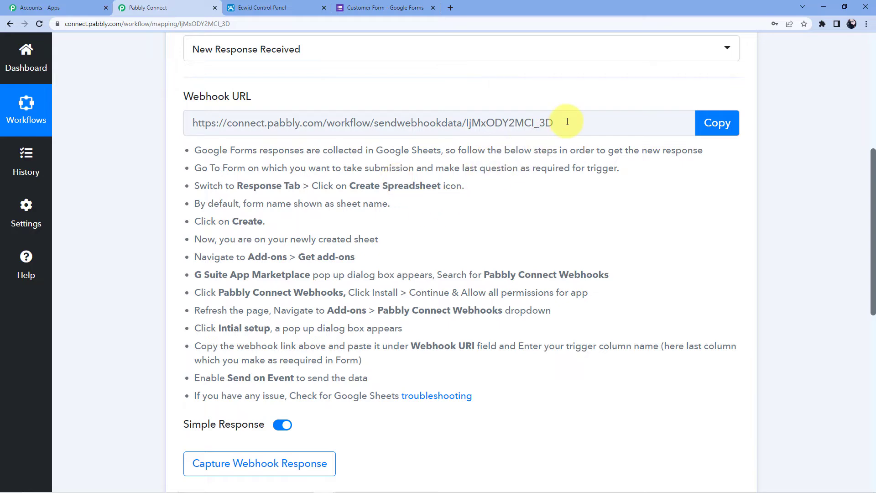
click(370, 8)
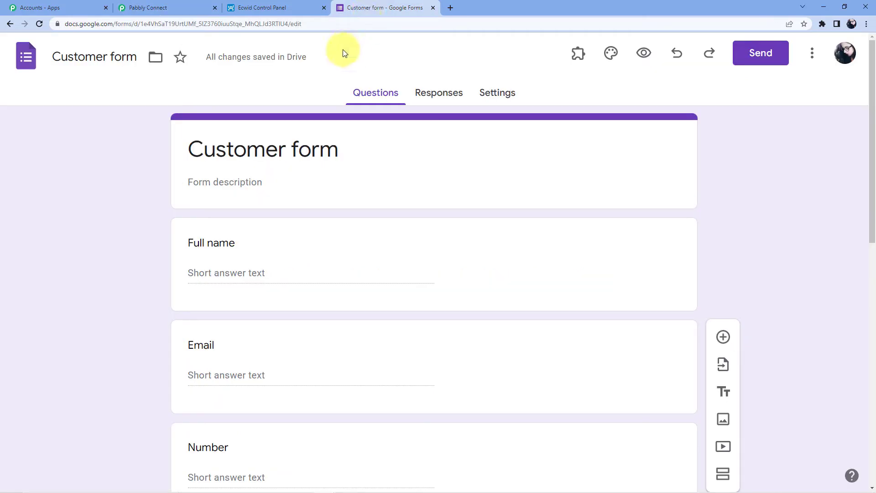
Review the Customer form's Responses and Settings tabs
scroll(338, 105, down, 2)
scroll(283, 155, up, 2)
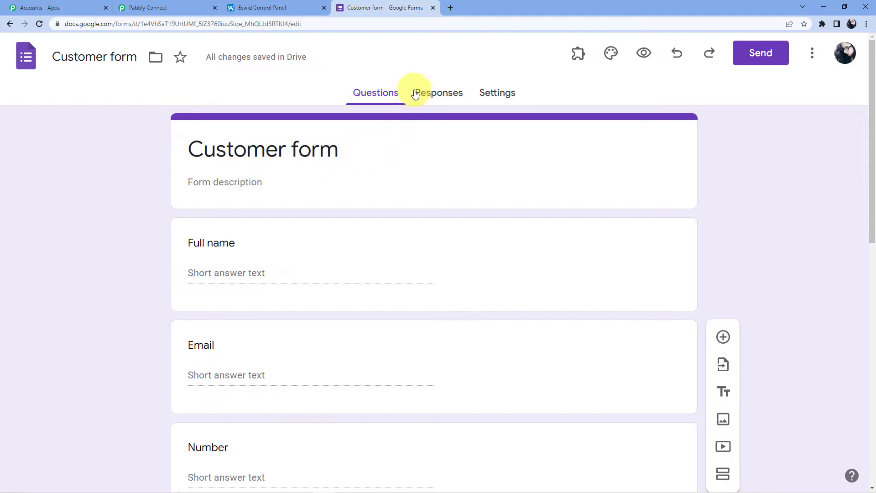
click(438, 94)
click(513, 91)
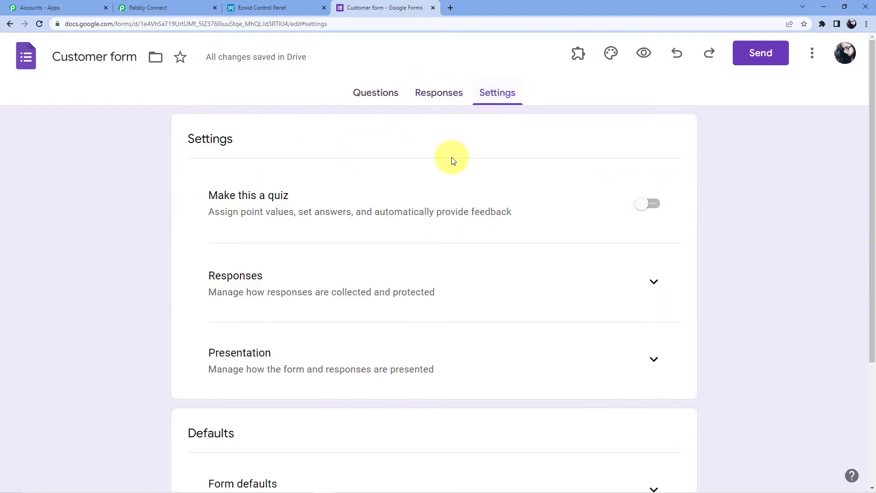
scroll(346, 285, down, 4)
scroll(346, 288, up, 4)
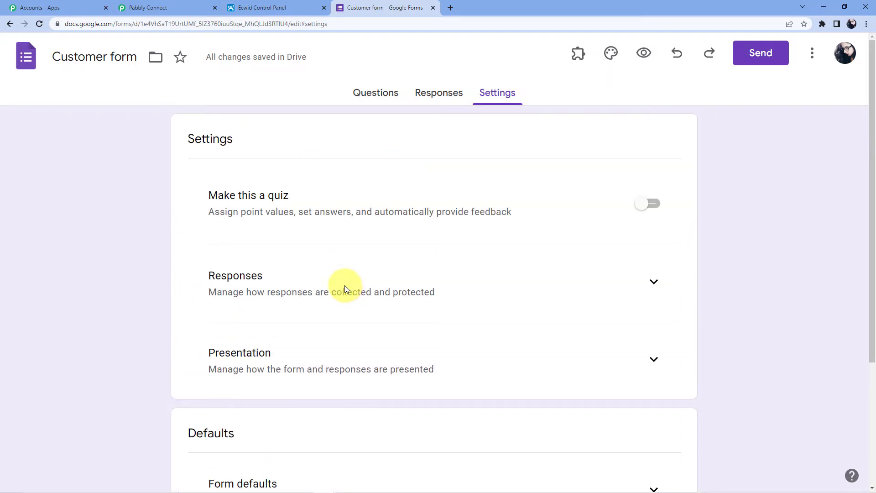
Return to the form's Questions and open the live form in a new tab
click(196, 7)
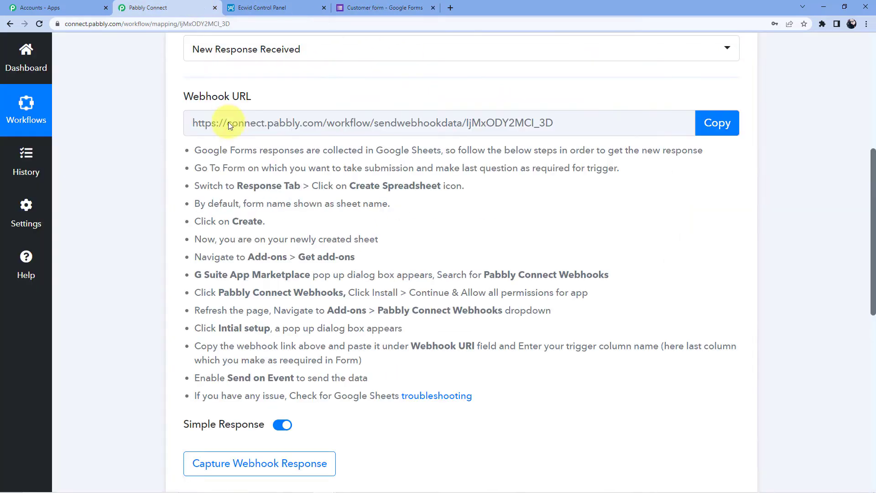
click(398, 2)
click(363, 92)
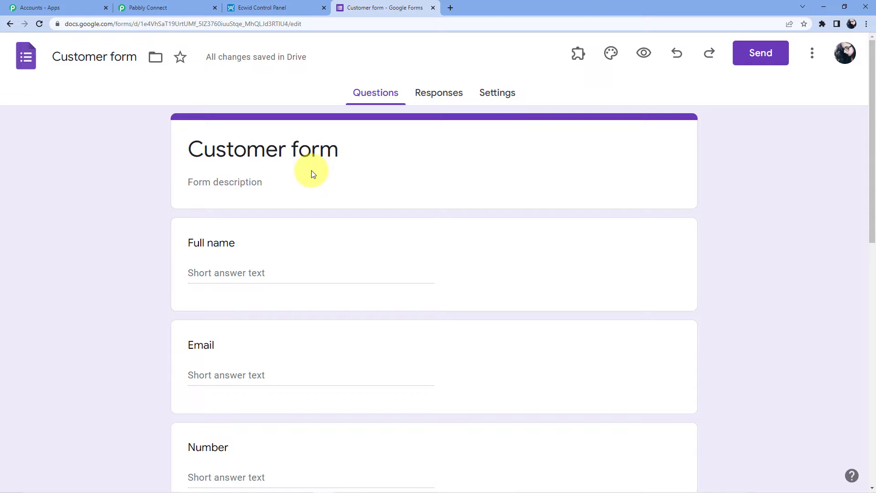
click(644, 53)
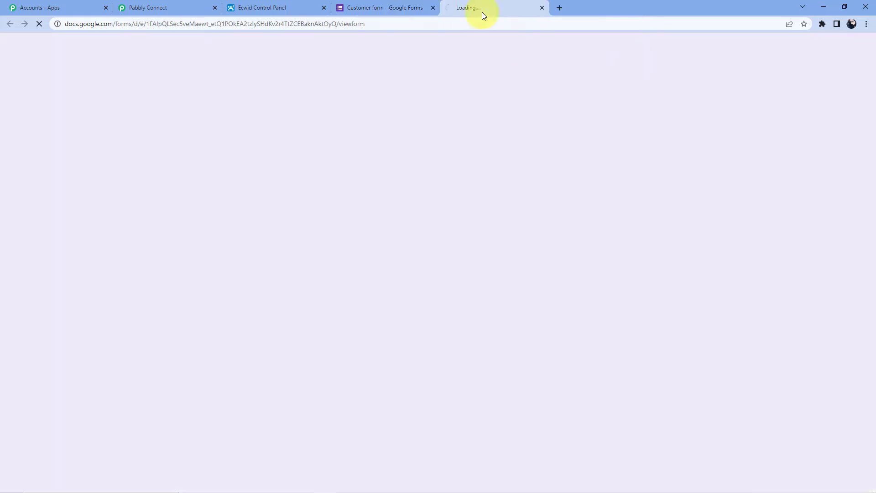
Enter the test customer's full name, email and number
click(311, 198)
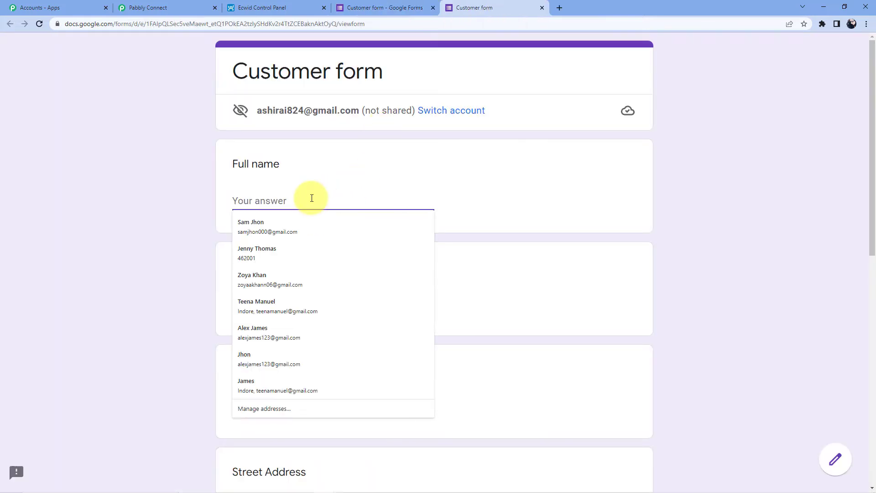
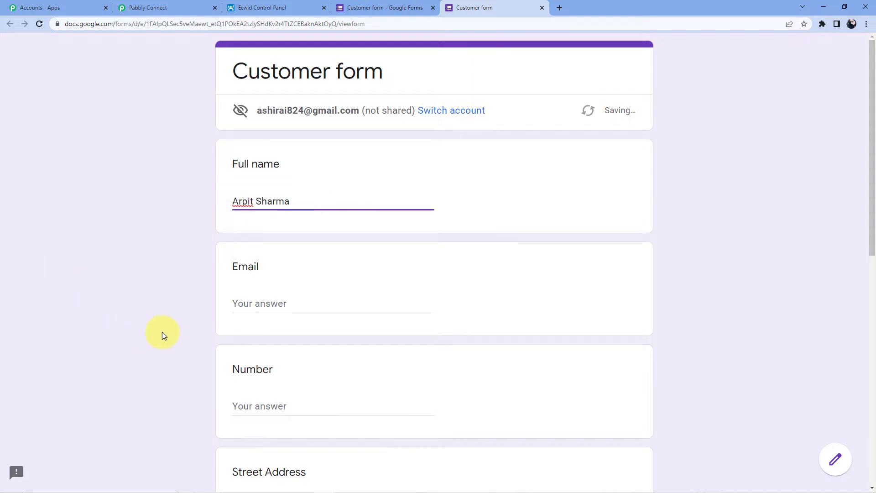
click(249, 304)
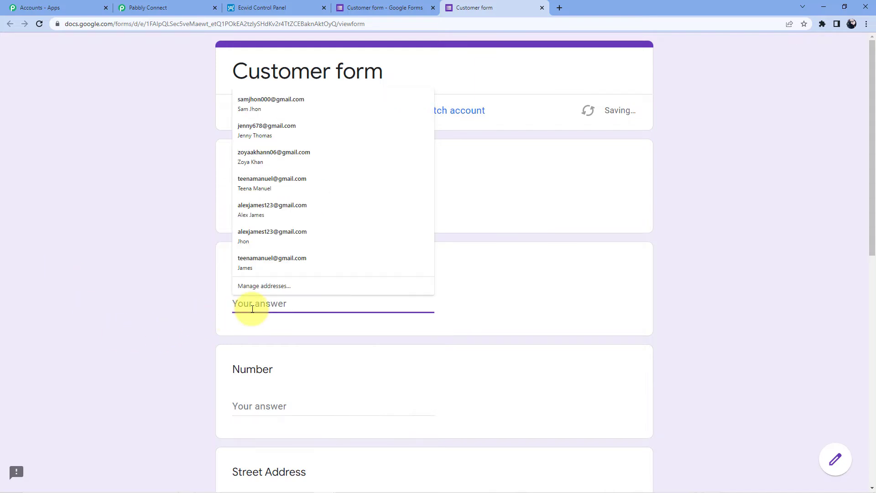
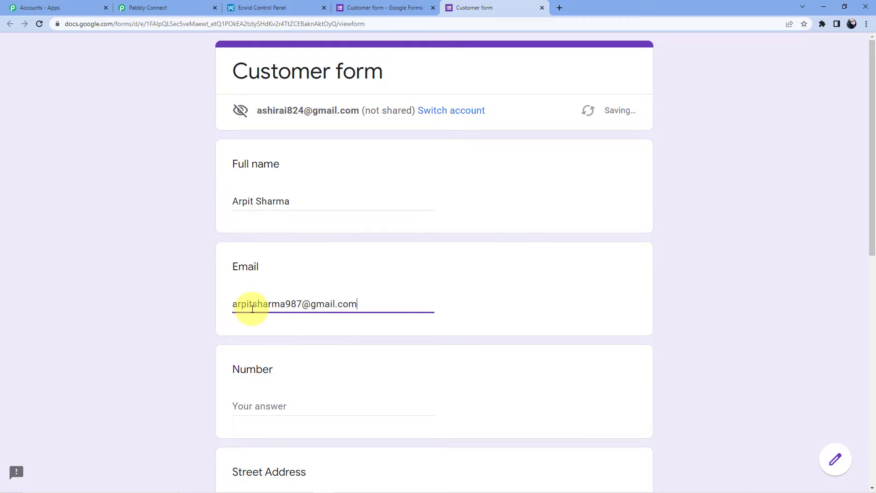
scroll(286, 278, down, 3)
click(287, 268)
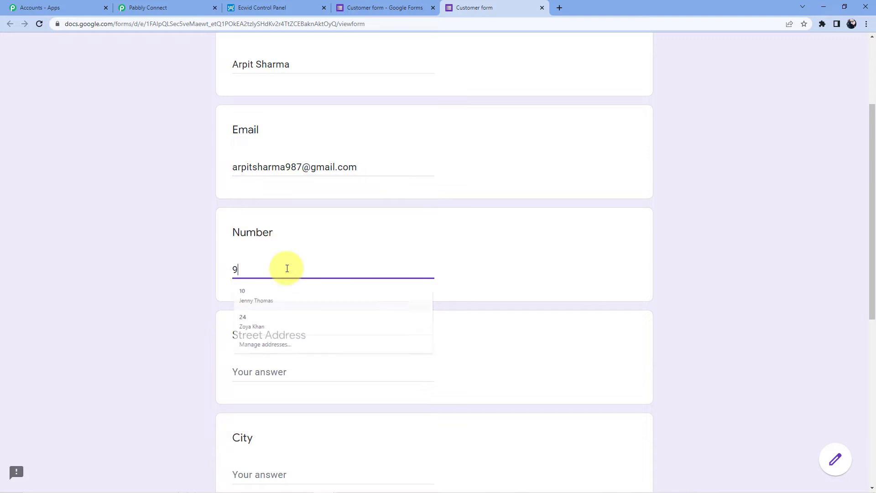
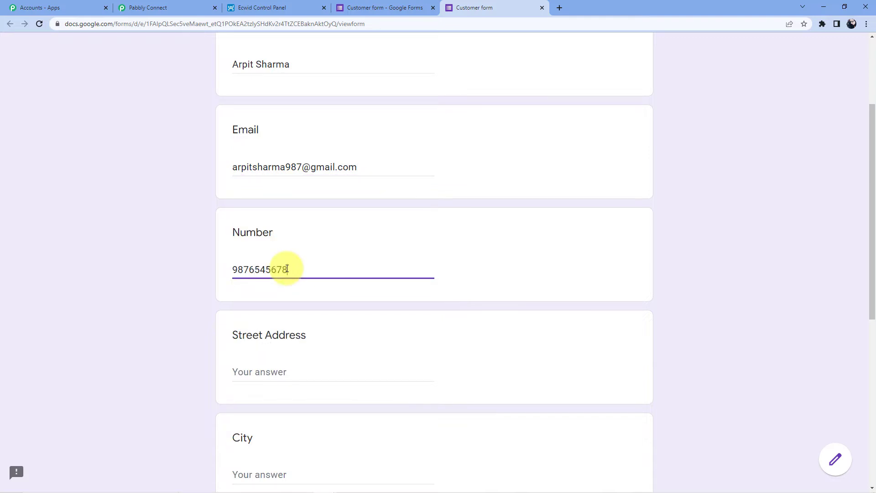
Fill the street address, city, postal code and country via autofill, then submit the response
scroll(297, 334, down, 4)
click(280, 192)
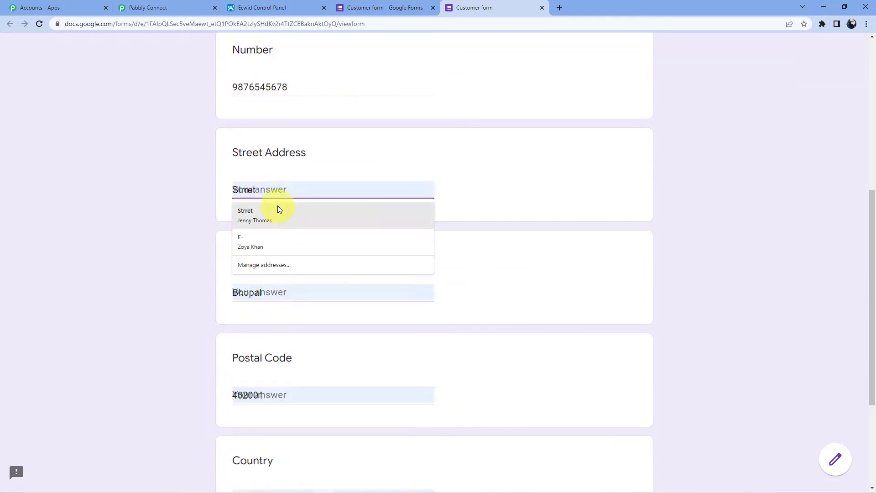
click(268, 245)
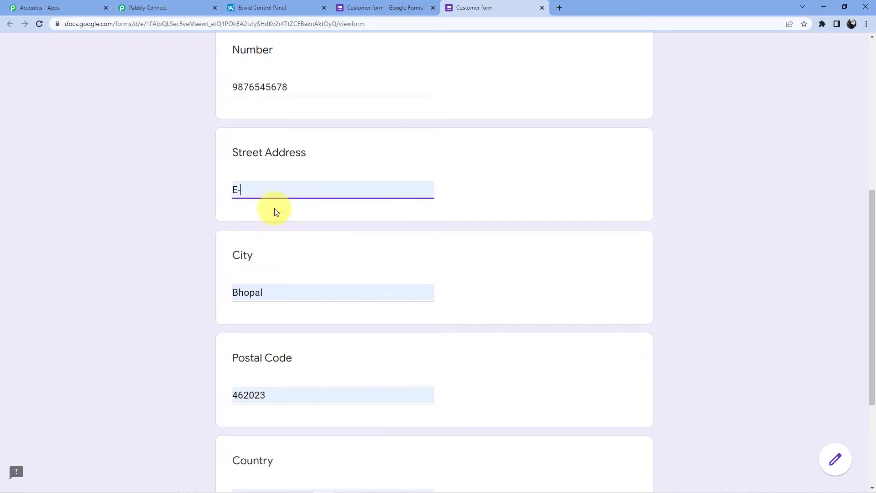
click(281, 191)
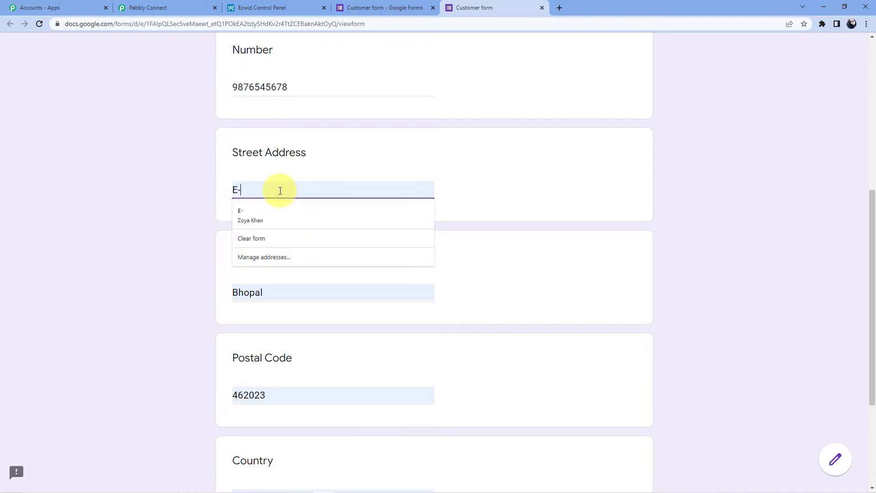
text(56)
click(269, 265)
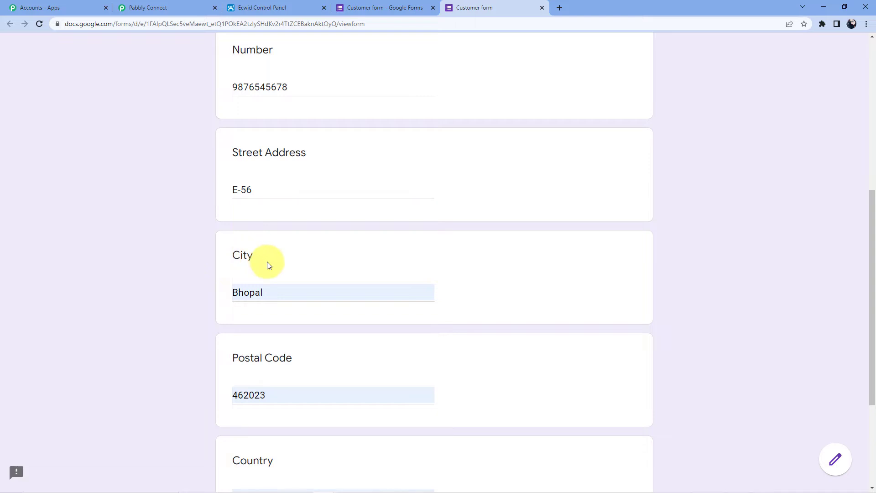
scroll(274, 256, down, 4)
click(290, 226)
click(297, 213)
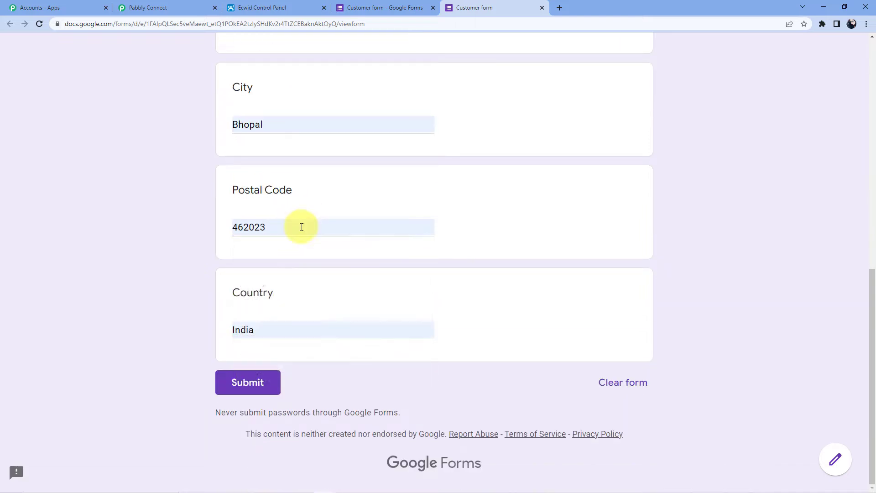
click(248, 392)
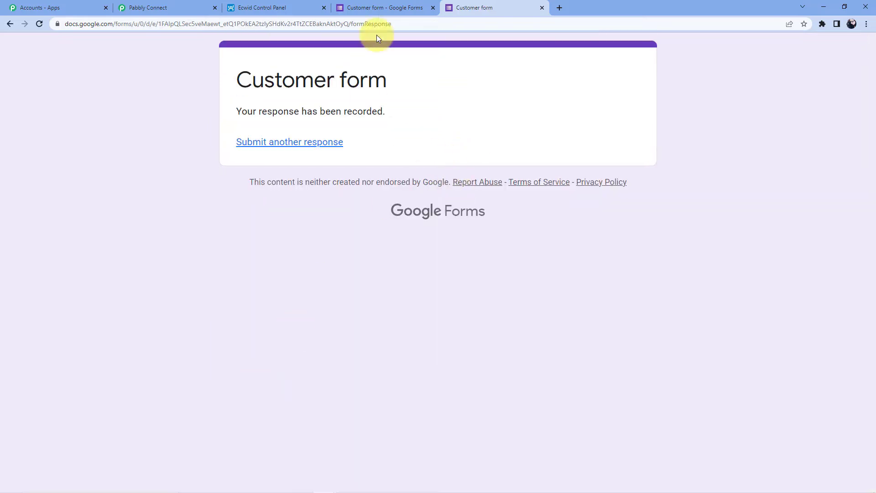
From the form's Responses, create a linked spreadsheet renamed 'Ecwid form (Responses)'
click(401, 8)
click(445, 96)
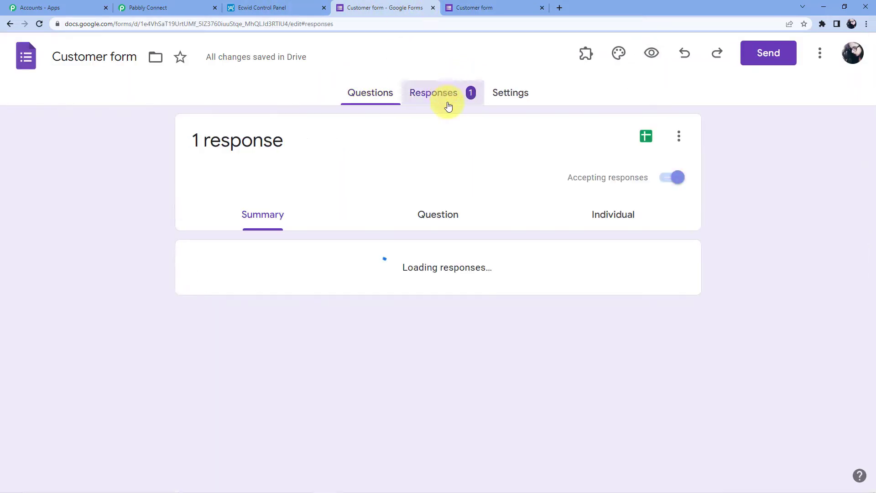
click(643, 136)
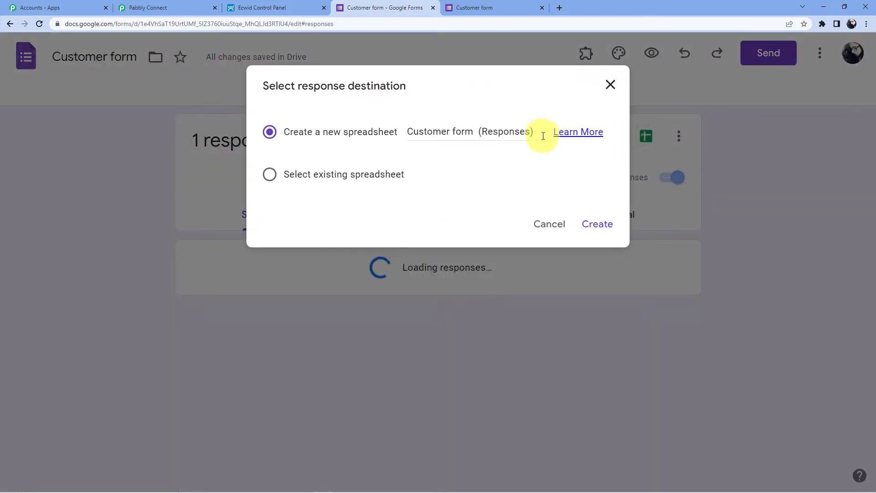
drag(471, 132, 404, 132)
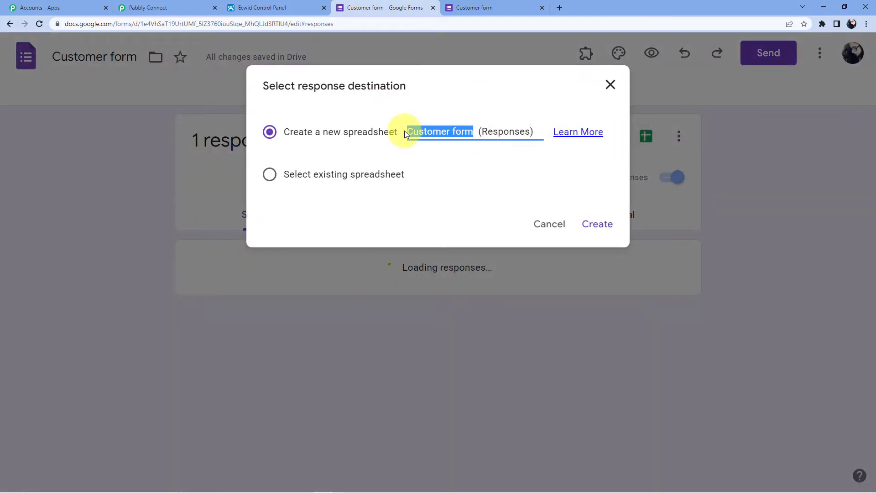
key(BackSpace)
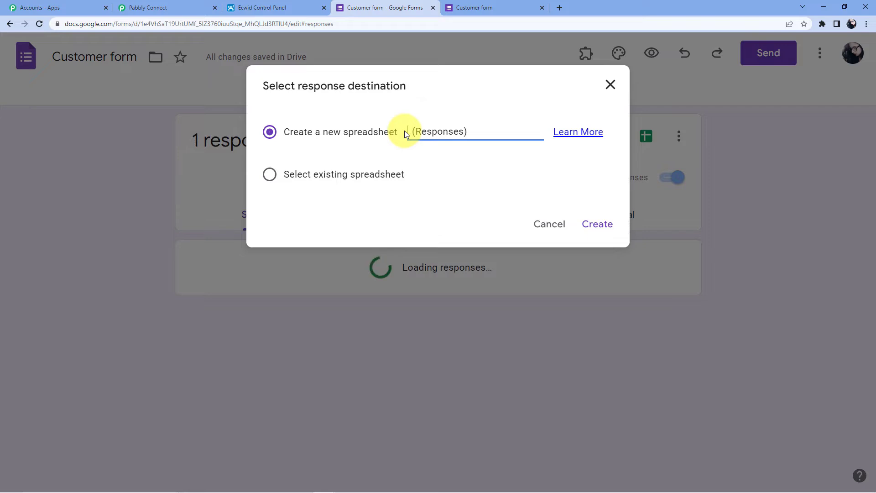
text(Ecwid)
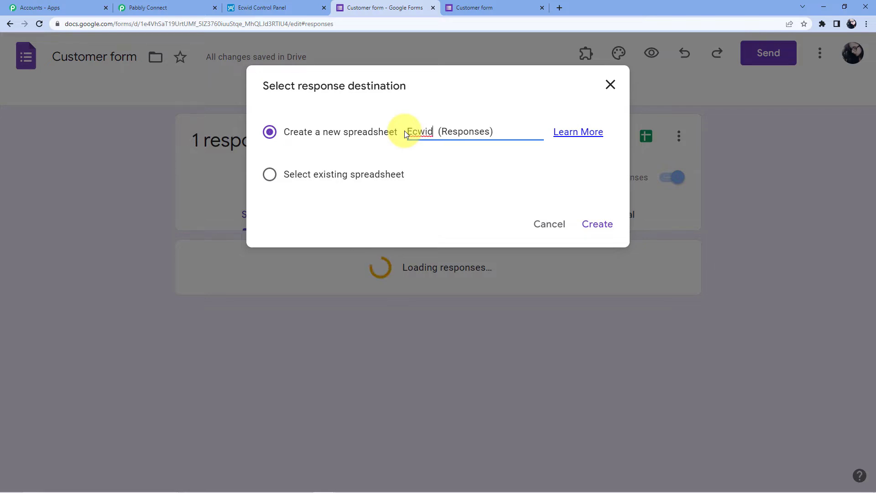
text( form)
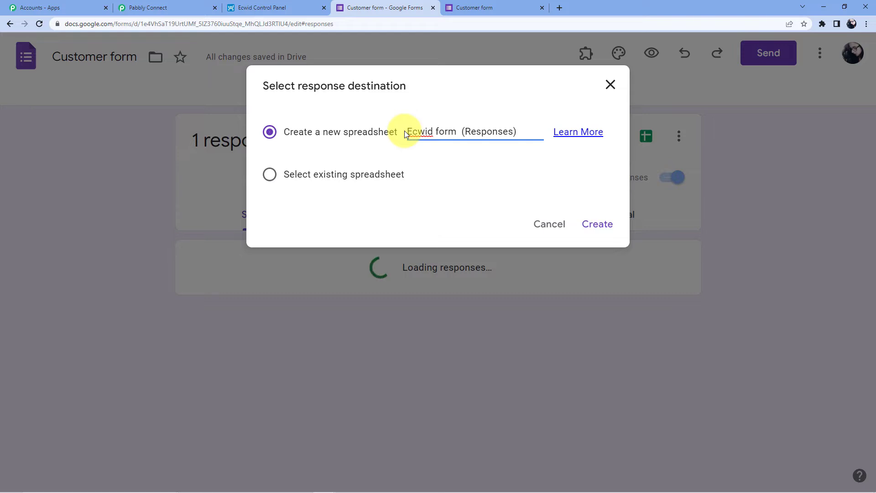
click(594, 224)
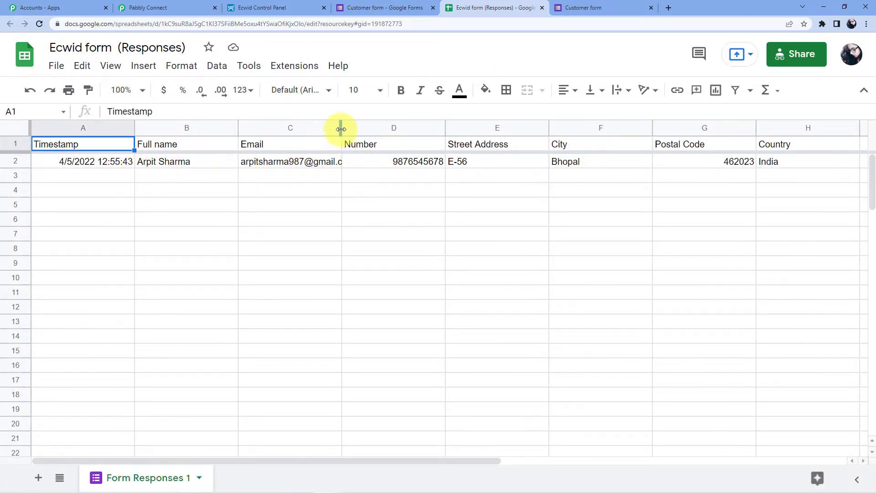
Widen column C so email addresses show in full, then open Get add-ons
drag(341, 131, 386, 132)
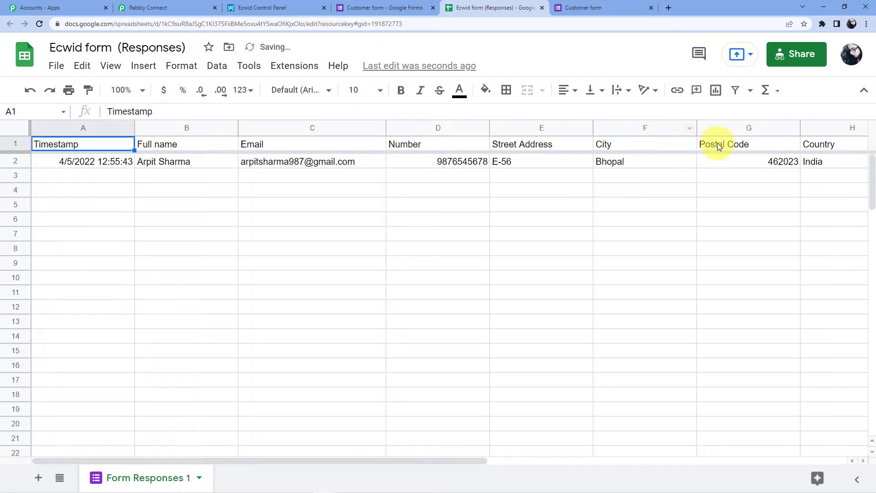
click(291, 71)
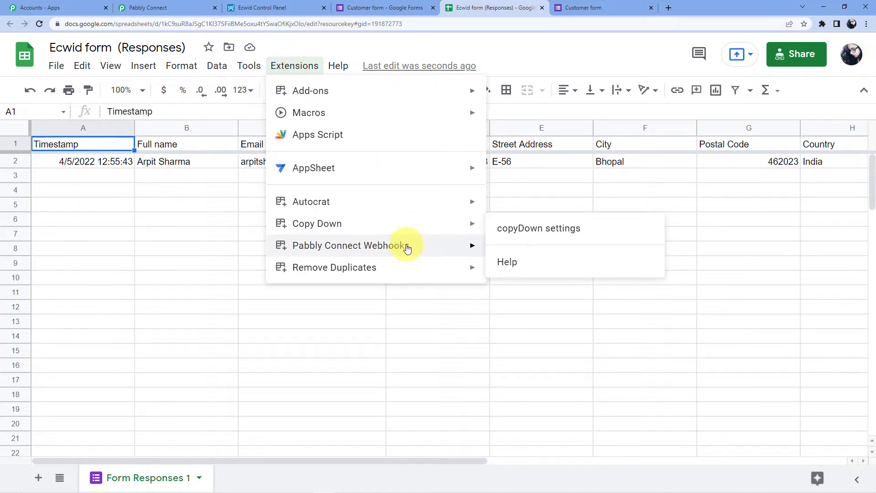
mouse_move(393, 247)
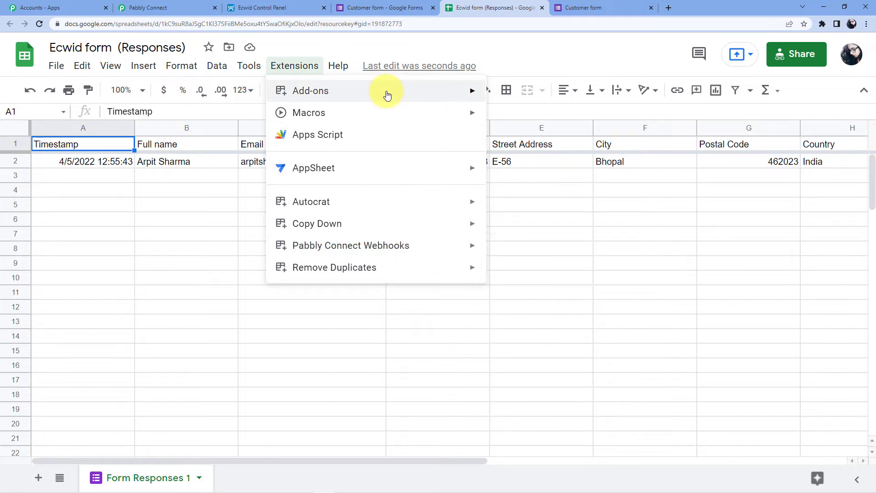
mouse_move(387, 94)
click(522, 92)
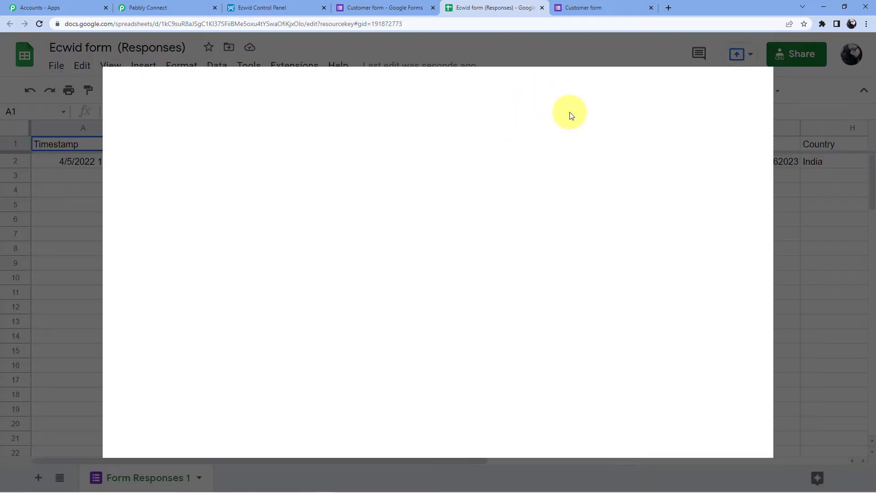
Search the marketplace for 'Pabbly' and confirm Pabbly Connect Webhooks is installed
click(553, 93)
text(Pa)
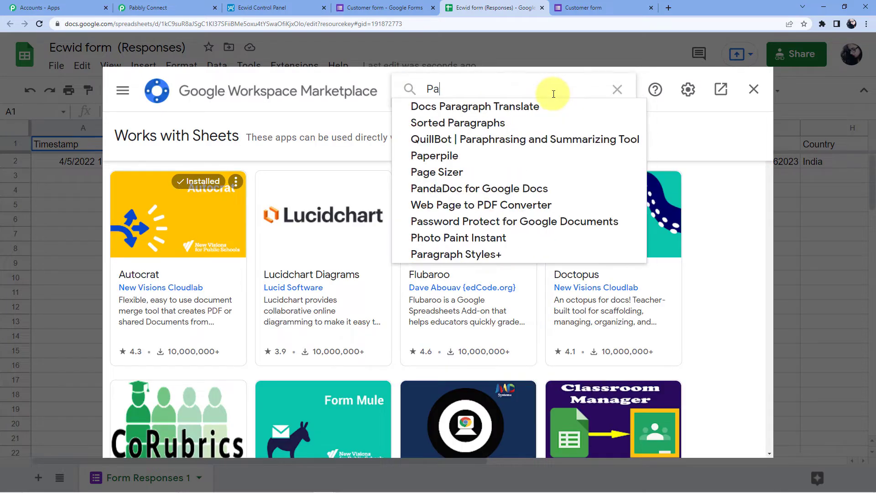
text(bbly)
click(552, 104)
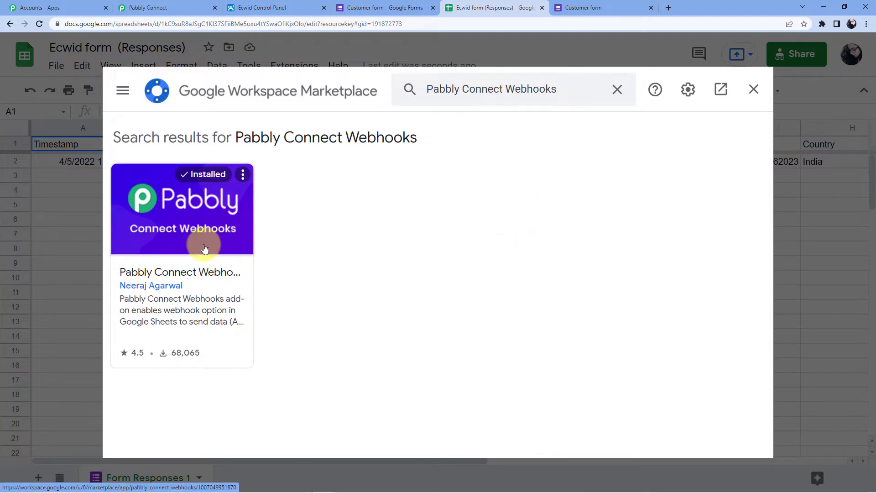
click(752, 89)
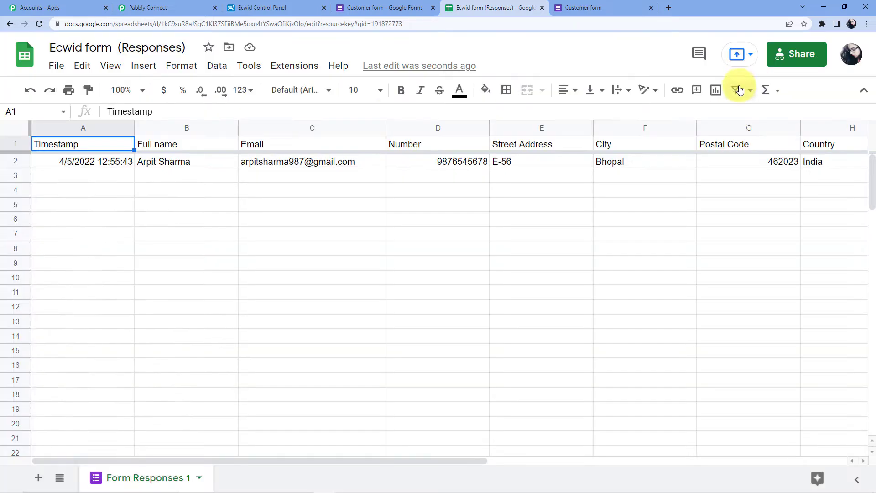
Put the copied Pabbly webhook URL into the add-on's Initial Setup with trigger column H
click(292, 66)
mouse_move(385, 242)
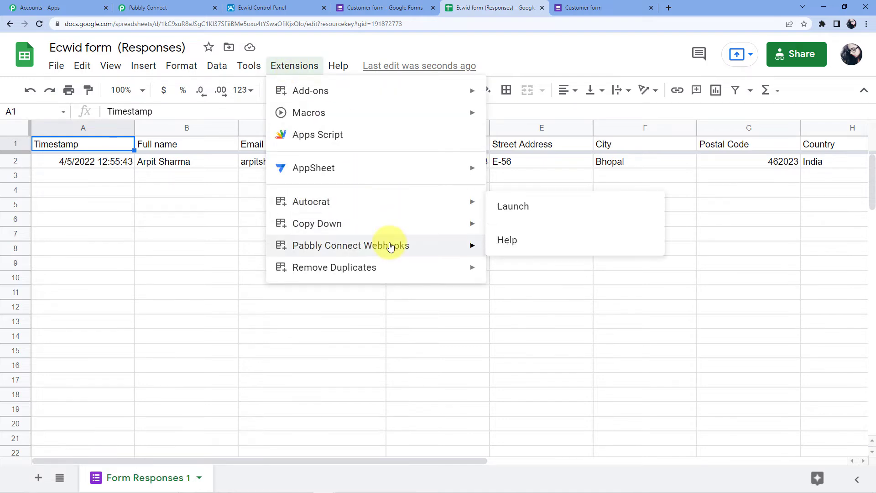
click(546, 255)
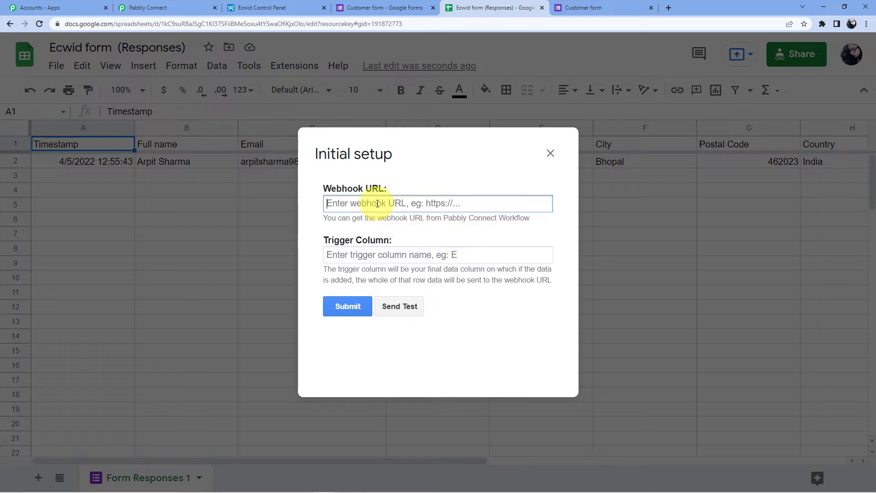
click(193, 7)
click(728, 126)
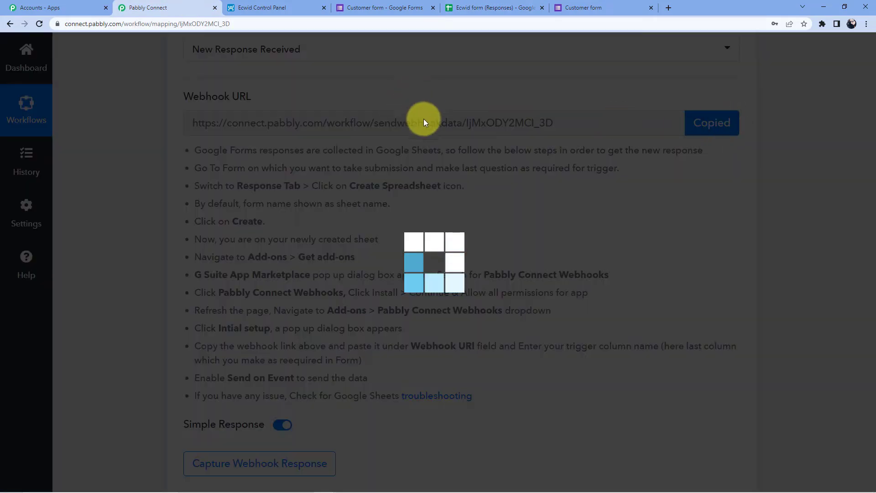
click(504, 6)
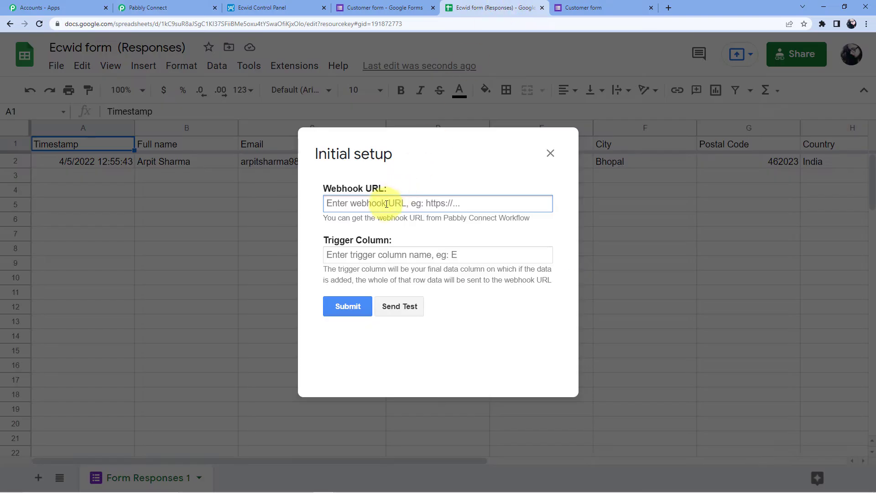
click(375, 258)
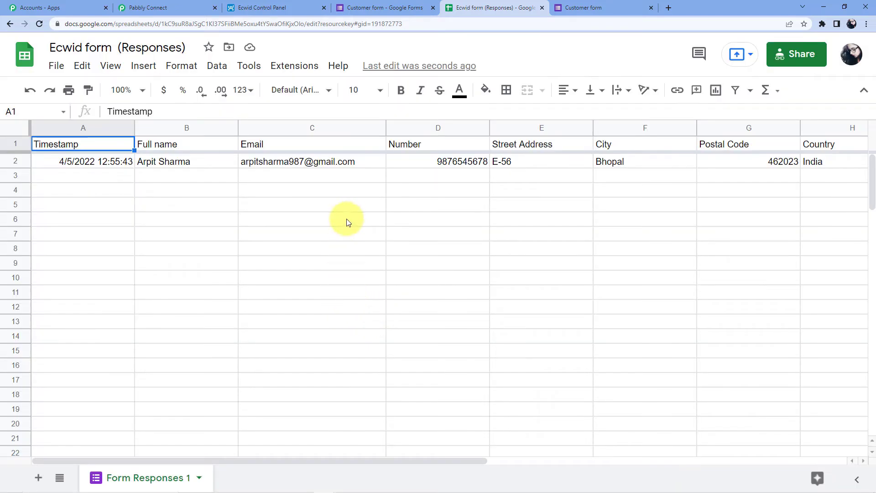
Reopen the Pabbly Connect Webhooks Initial Setup and send test data to the workflow
click(299, 69)
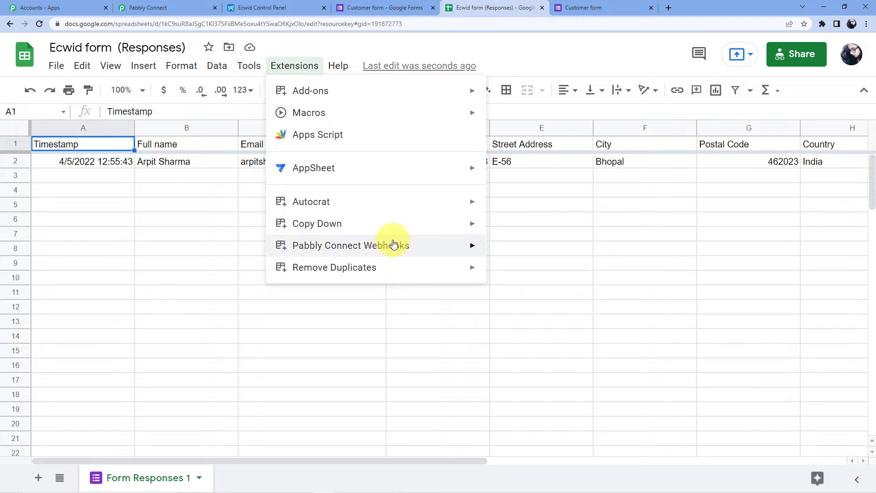
mouse_move(393, 245)
click(501, 257)
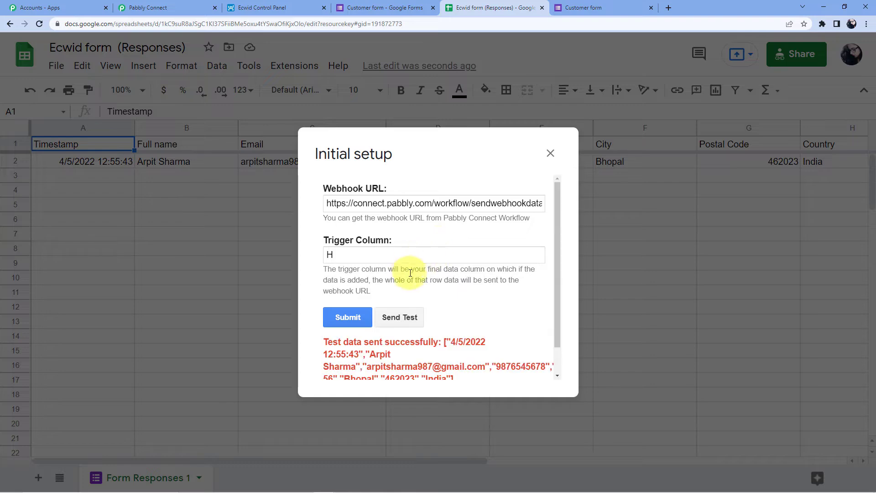
click(165, 3)
Scroll through the captured response down to SheetName Form Responses 1, TriggerColumn H and RowIndex 2
scroll(364, 203, down, 5)
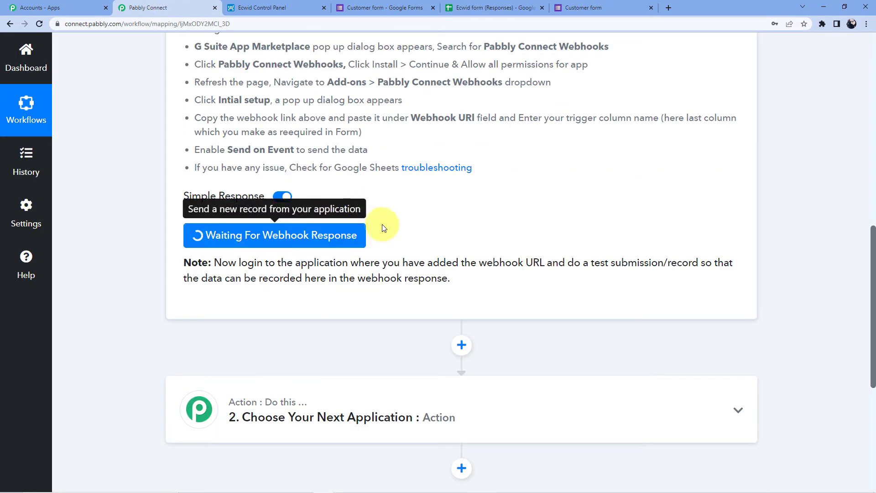
scroll(560, 151, down, 4)
scroll(560, 153, up, 4)
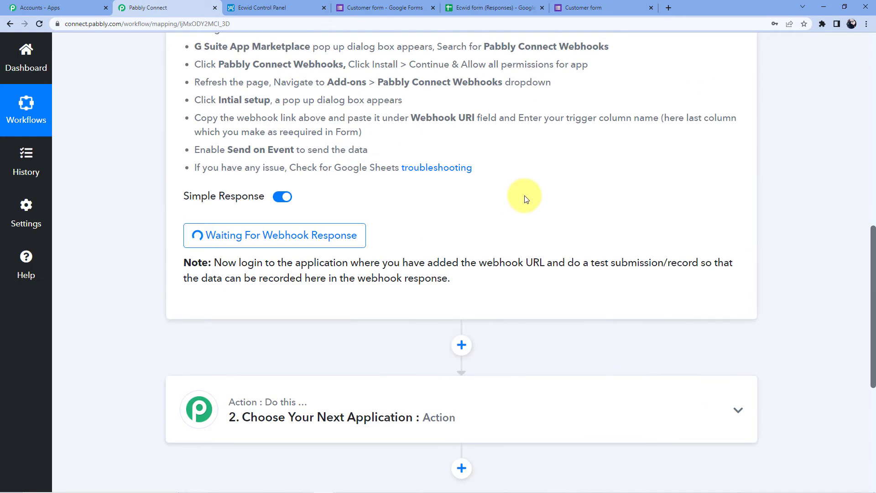
scroll(502, 205, down, 2)
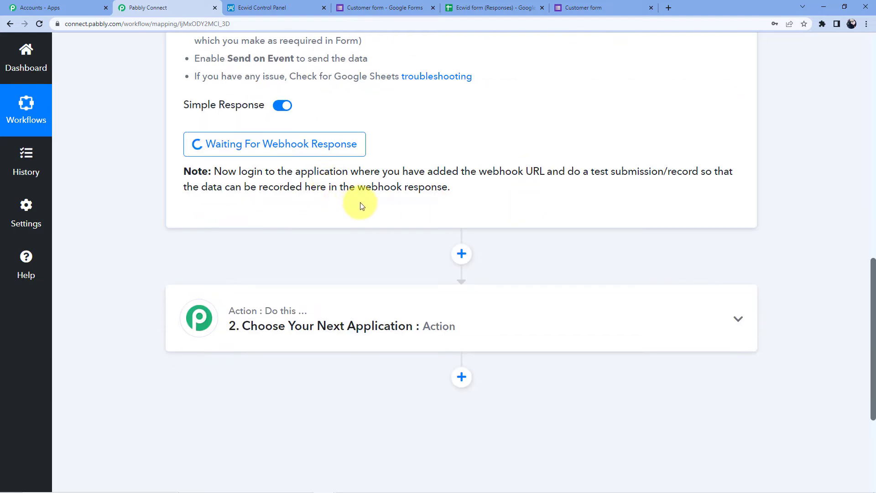
scroll(413, 190, down, 3)
scroll(414, 192, up, 3)
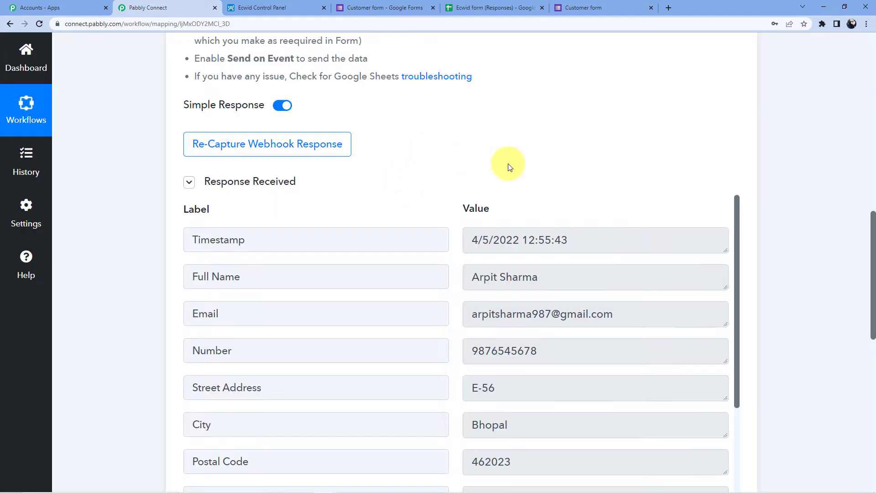
scroll(524, 200, down, 3)
scroll(533, 219, down, 5)
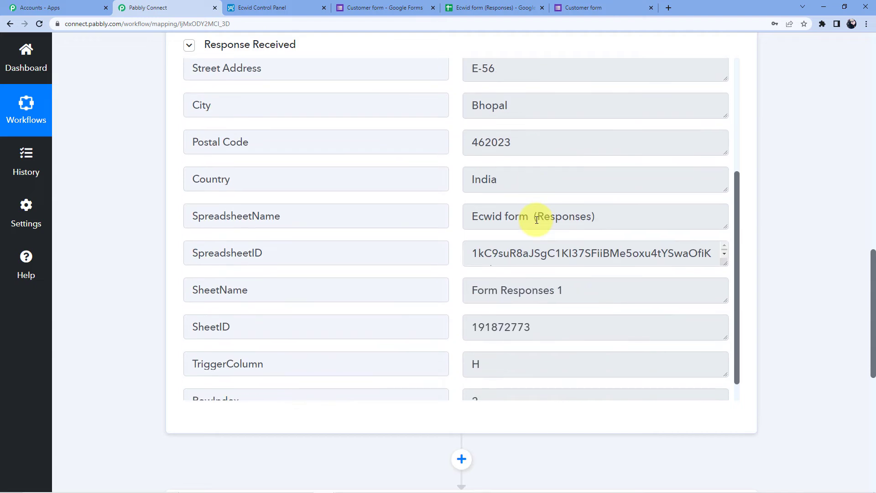
scroll(790, 201, down, 9)
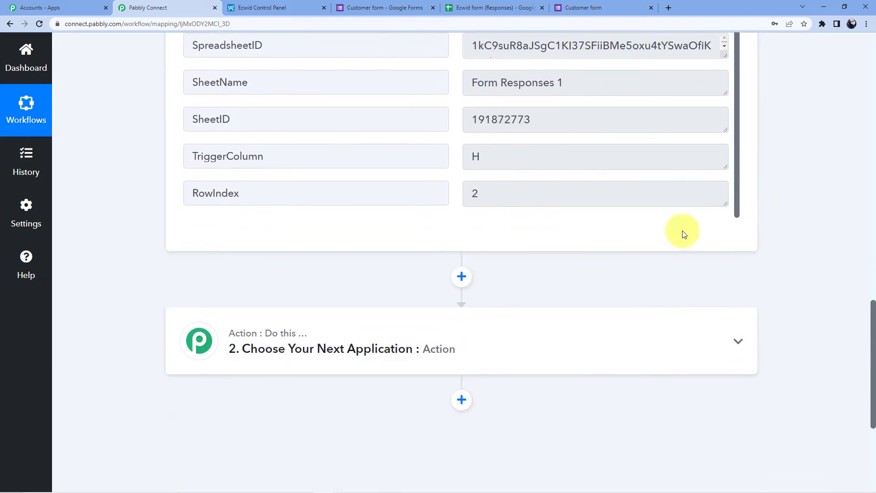
Search for 'Curre' and choose Currency as the app for step 2
click(359, 142)
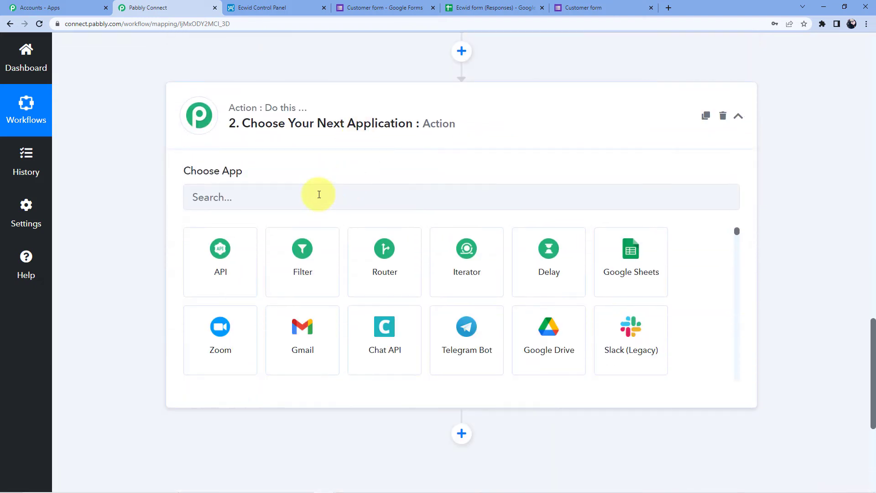
click(319, 194)
text(Currenc)
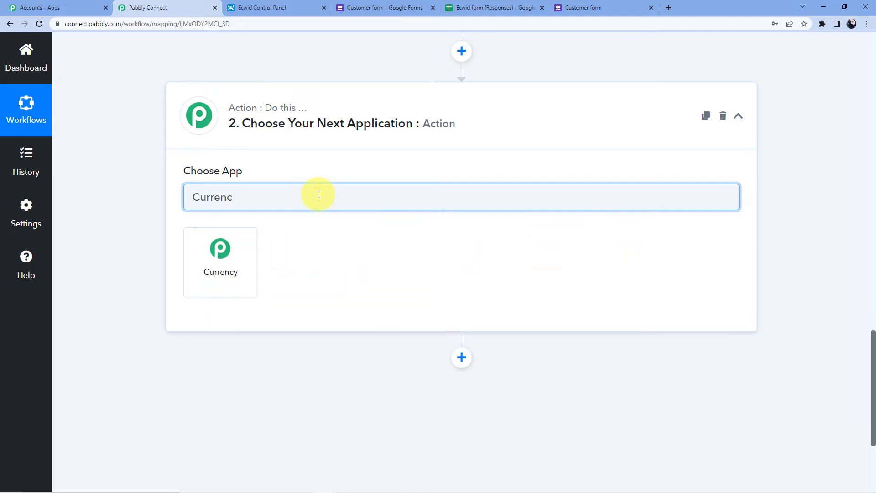
click(242, 259)
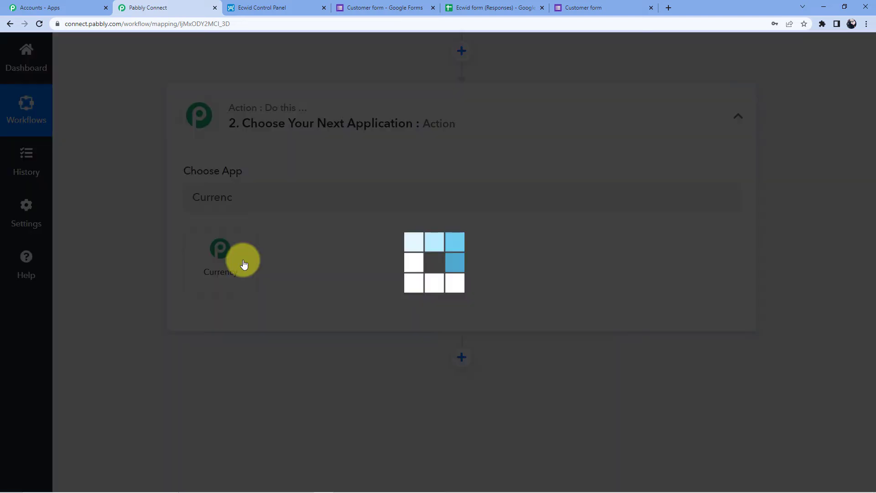
Set the Currency action event to Get Country Details by Country Name and connect it
scroll(264, 221, down, 2)
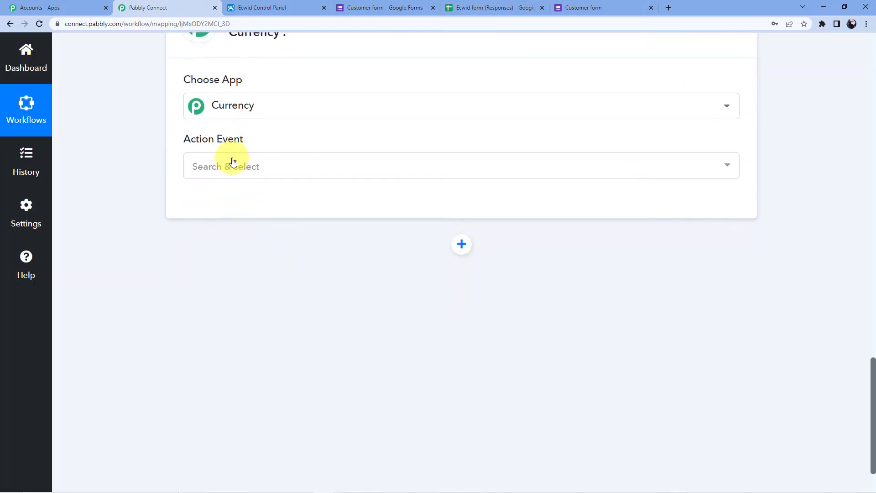
click(231, 164)
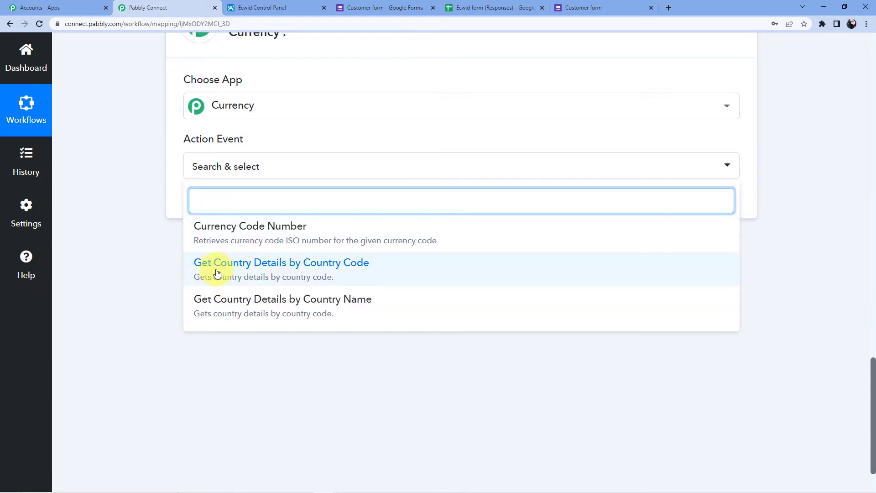
click(305, 273)
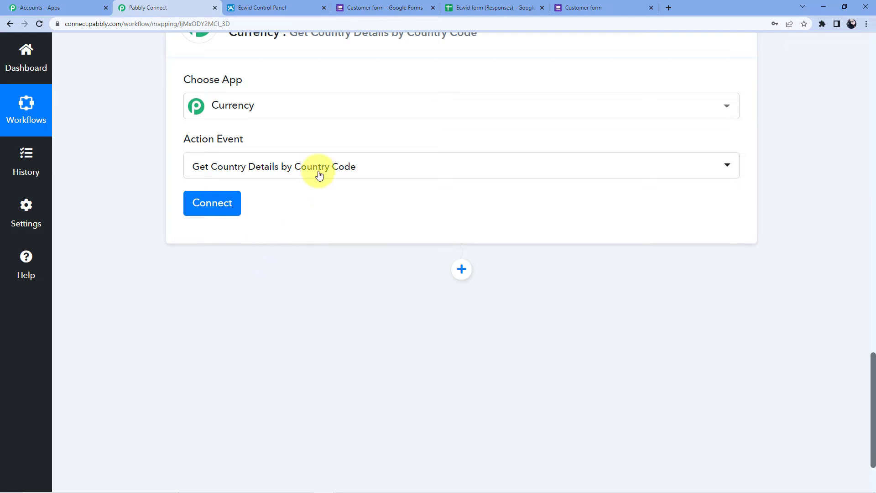
click(319, 168)
click(313, 325)
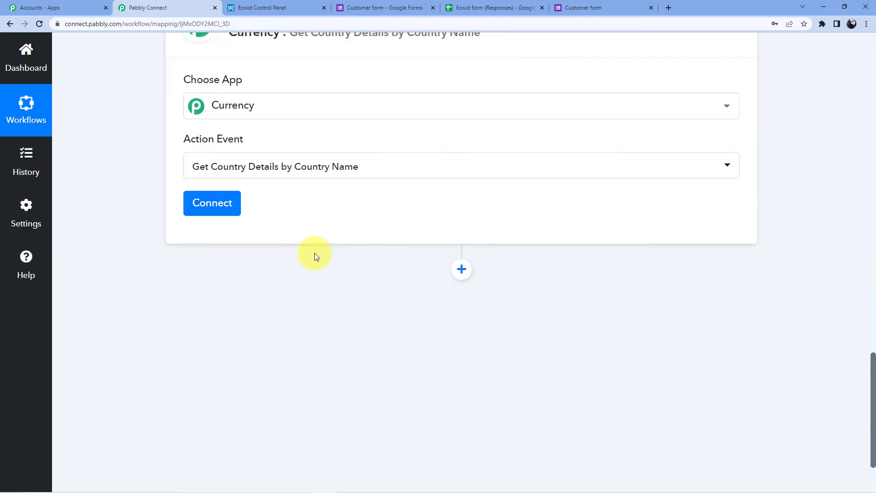
click(201, 208)
scroll(358, 164, down, 5)
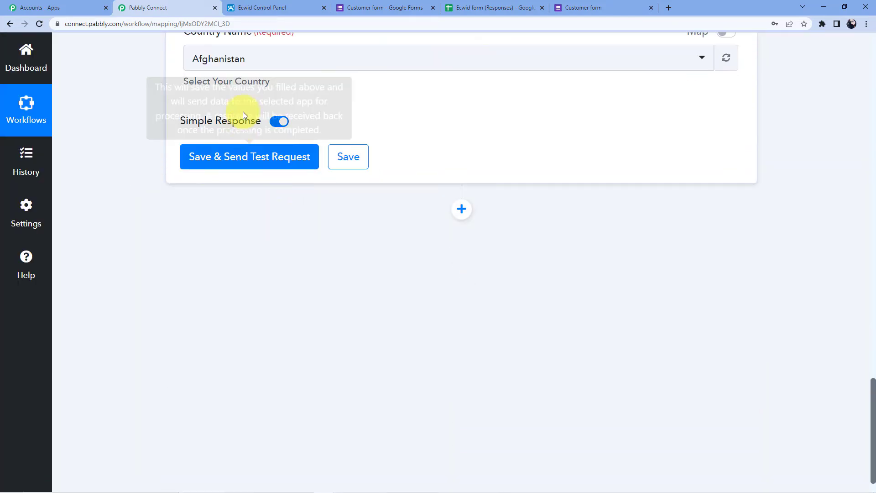
scroll(253, 81, up, 3)
Turn on mapping for Country Name and clear the default Afghanistan value
click(725, 215)
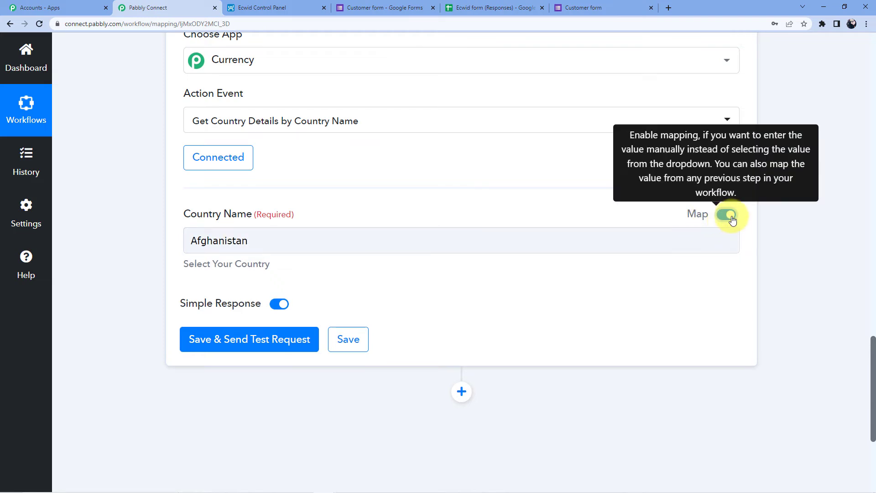
drag(266, 237, 178, 231)
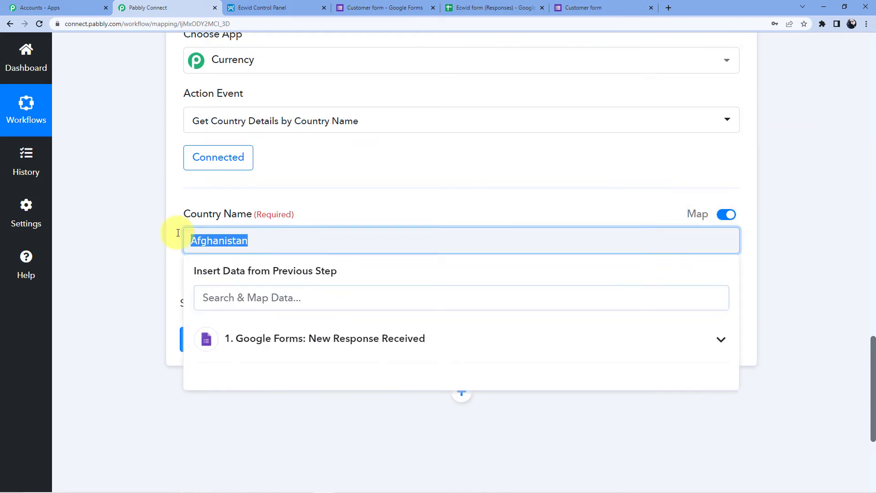
key(BackSpace)
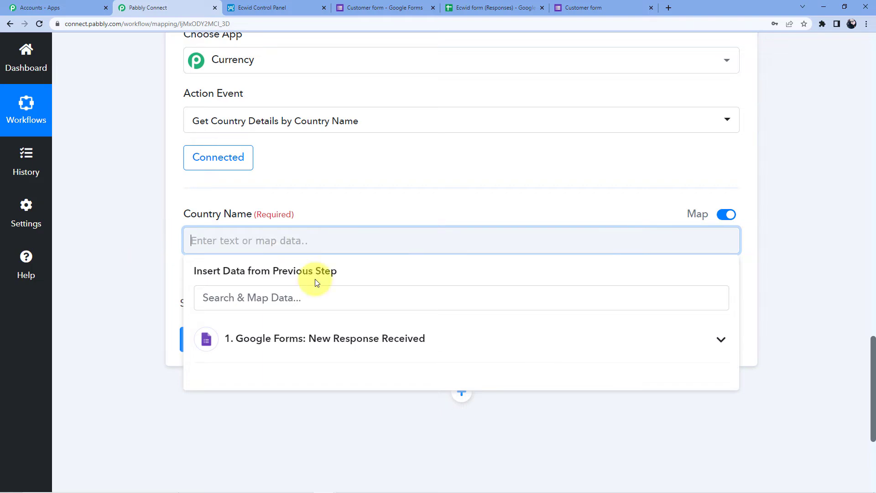
scroll(391, 305, up, 5)
scroll(393, 312, up, 7)
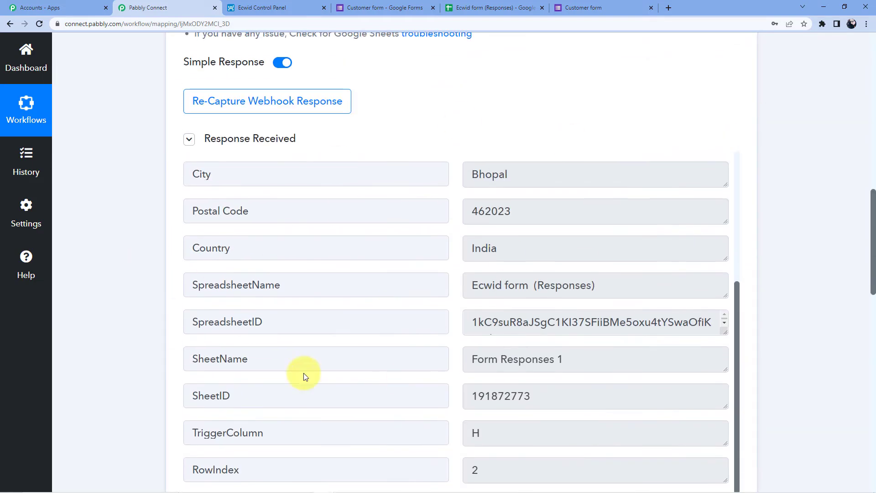
scroll(59, 259, down, 15)
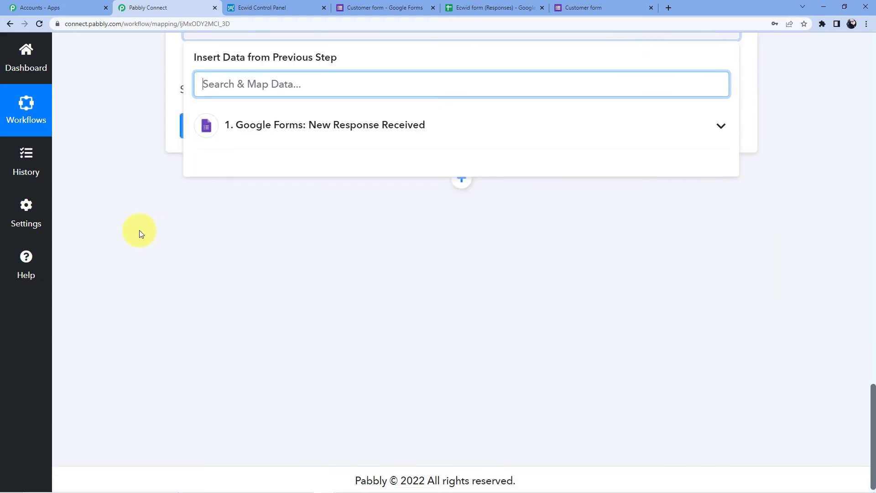
scroll(176, 254, up, 3)
Map the form's '1. Country : India' answer into Country Name and run a test returning INR
click(254, 299)
scroll(279, 283, down, 4)
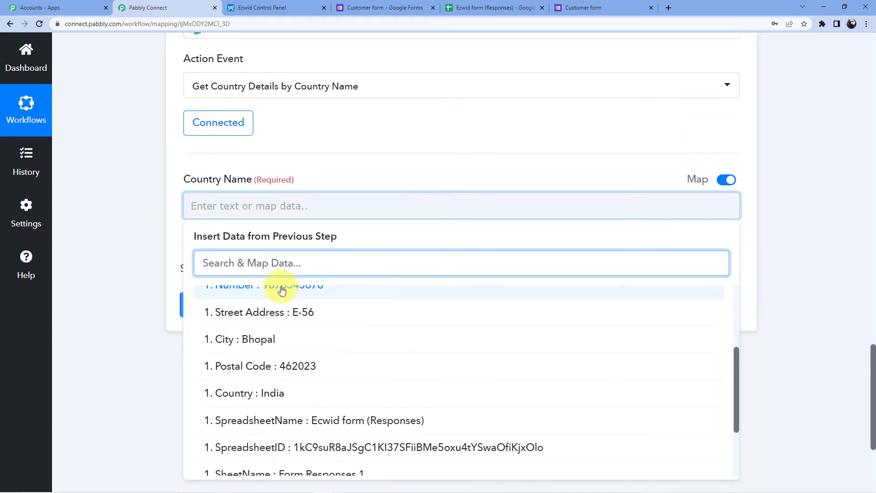
click(270, 303)
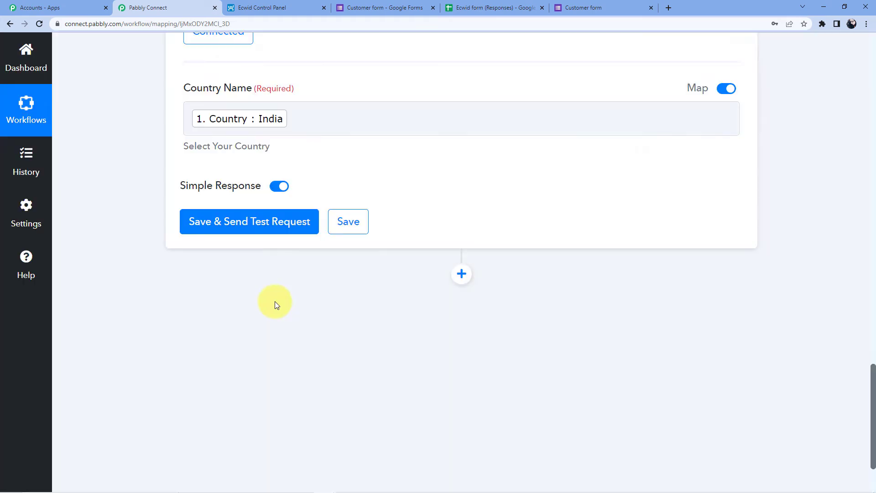
click(258, 224)
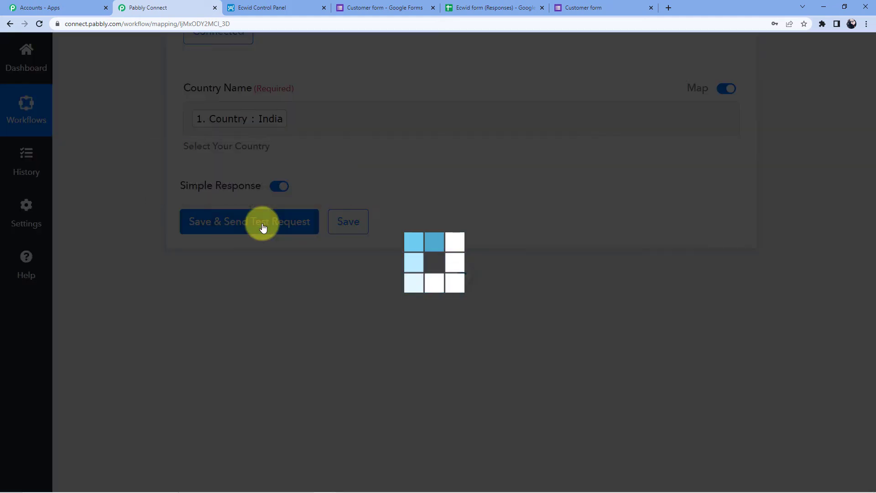
scroll(397, 187, down, 4)
scroll(421, 201, up, 2)
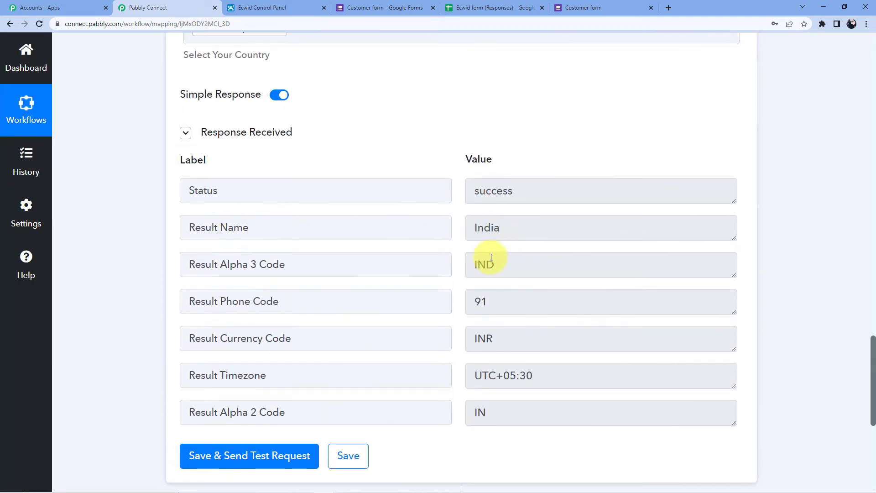
scroll(236, 196, down, 2)
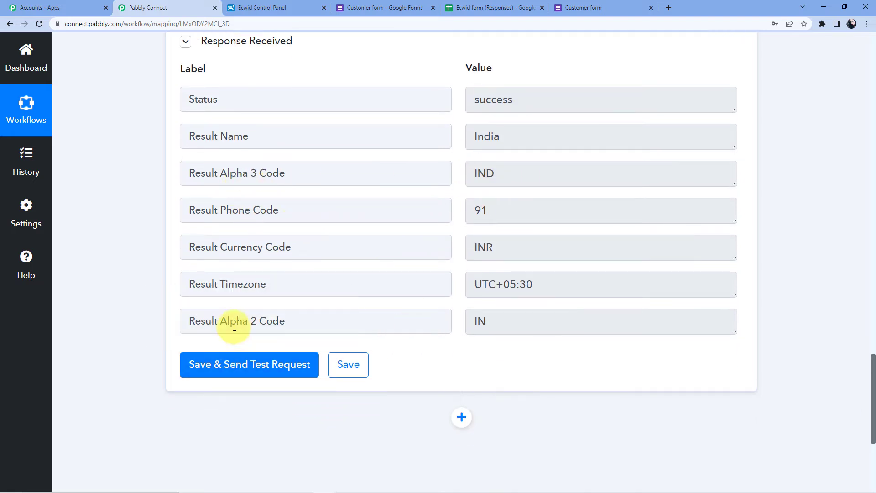
Add a new step below the Currency lookup and choose Ecwid as its app
scroll(406, 370, down, 5)
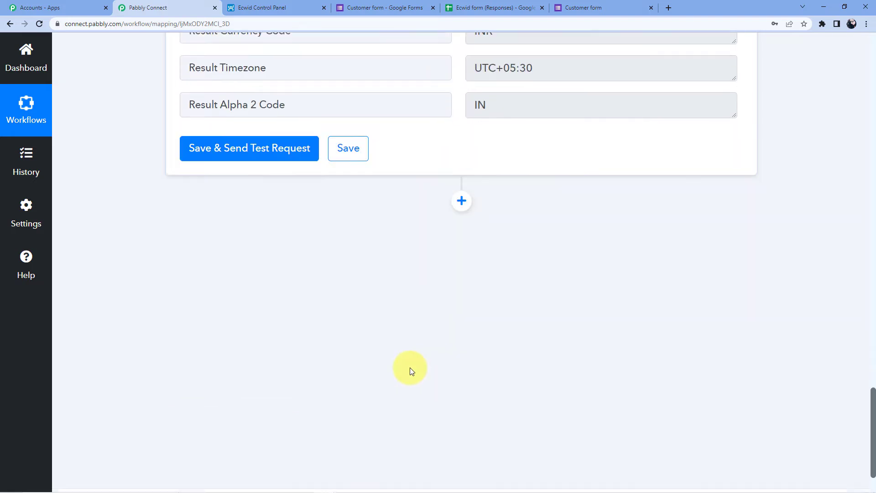
click(461, 175)
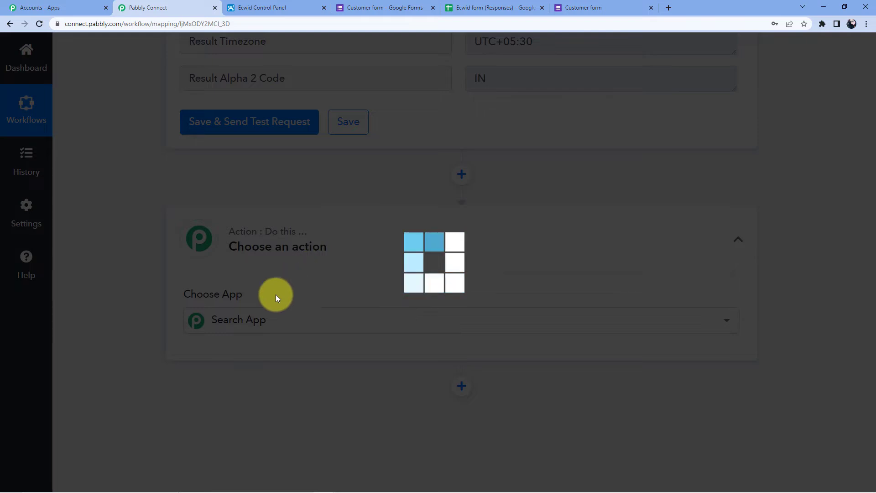
click(273, 319)
text(Ecwi)
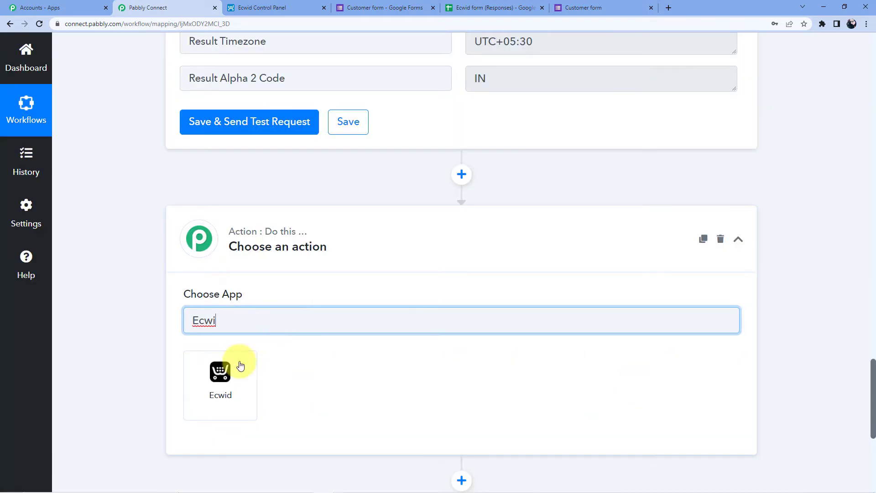
click(240, 365)
Set the Ecwid action event to Create Customer
scroll(248, 286, down, 3)
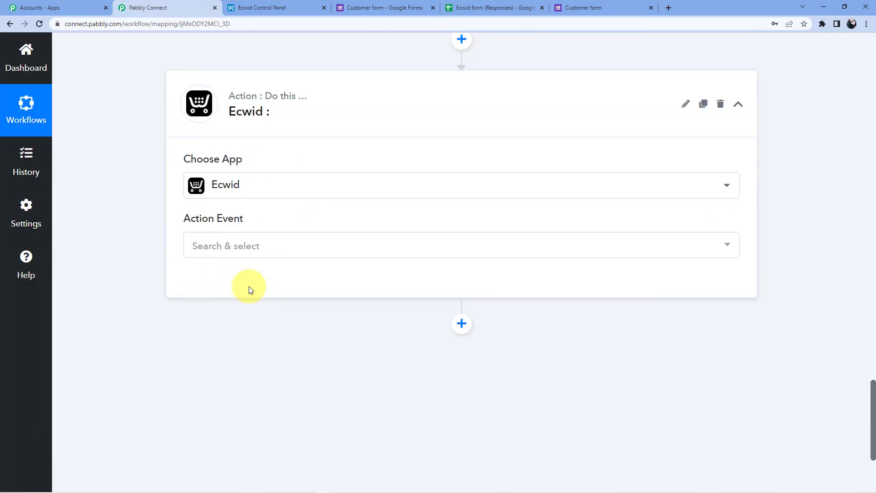
scroll(248, 286, down, 1)
click(245, 194)
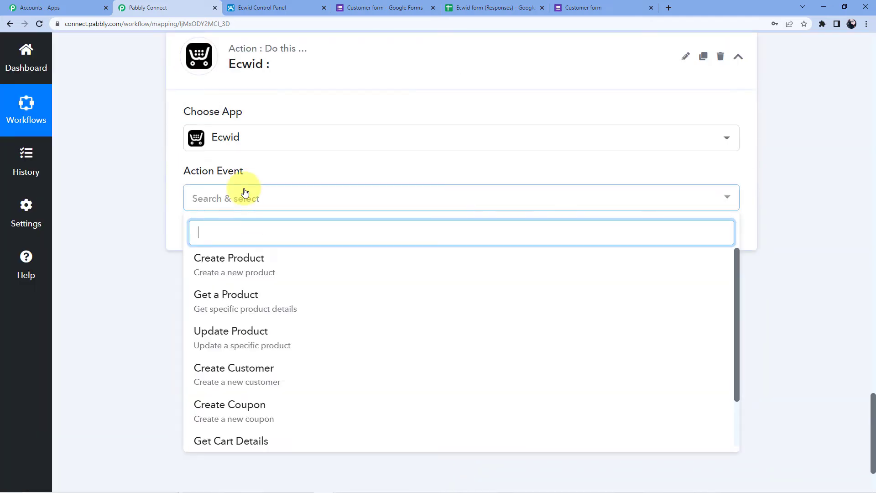
scroll(245, 191, down, 1)
click(233, 319)
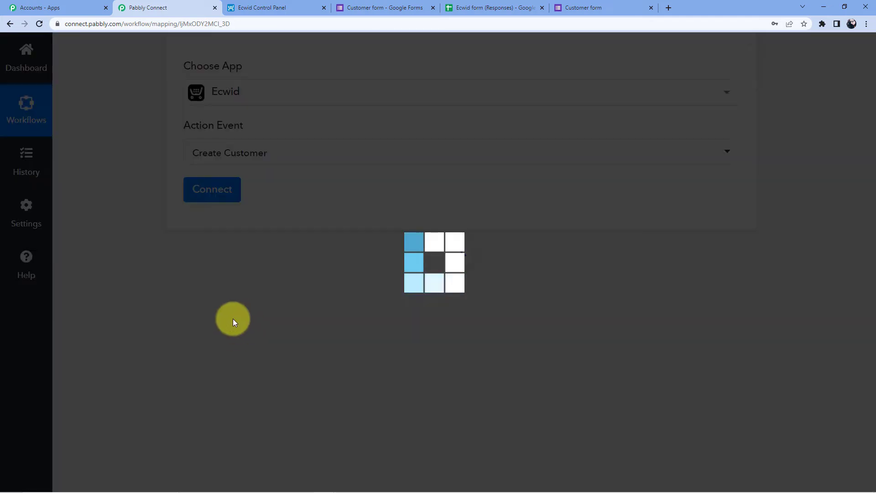
Add and authorize a new Ecwid #2 connection, then close the success dialog
click(203, 196)
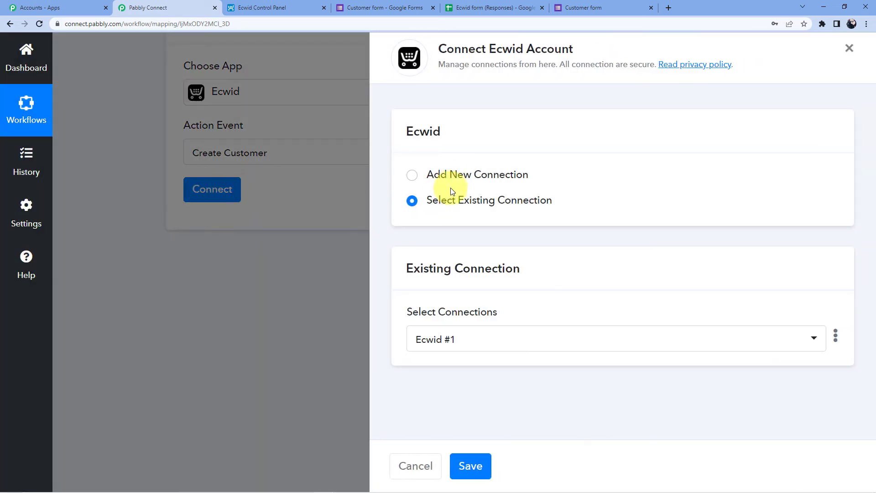
click(458, 177)
click(465, 319)
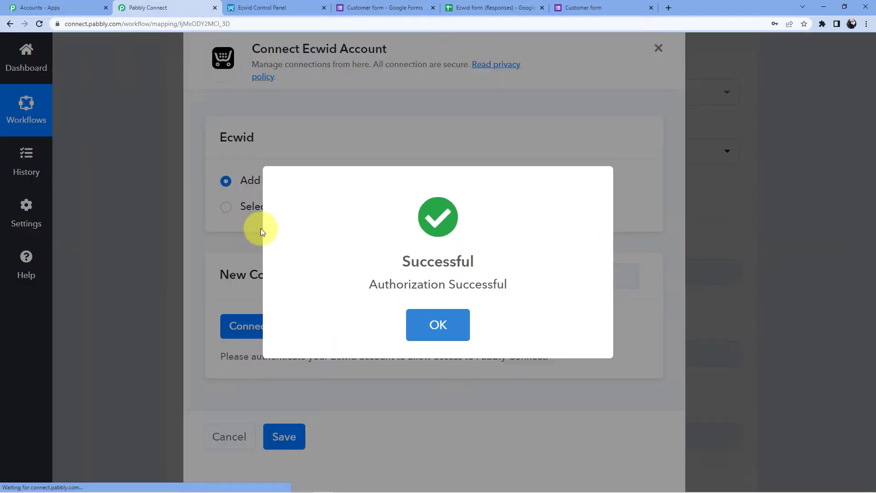
click(450, 330)
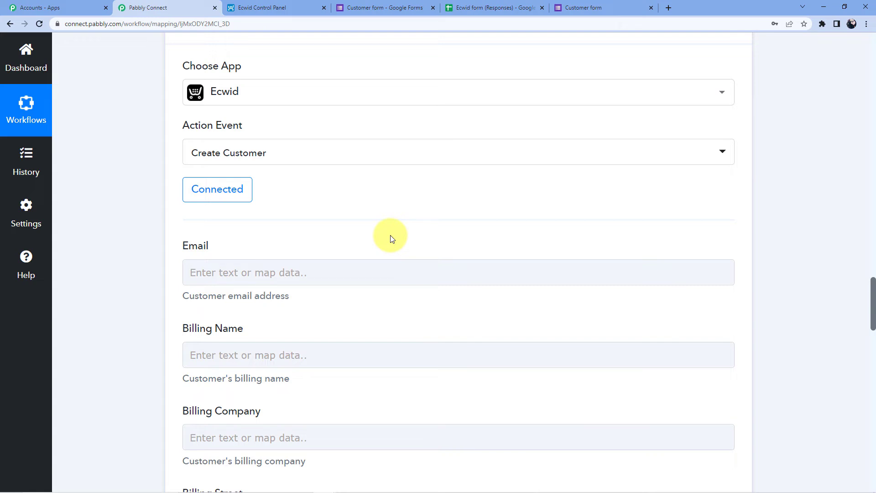
Map the Google Forms Email answer into the Email field
scroll(309, 261, down, 2)
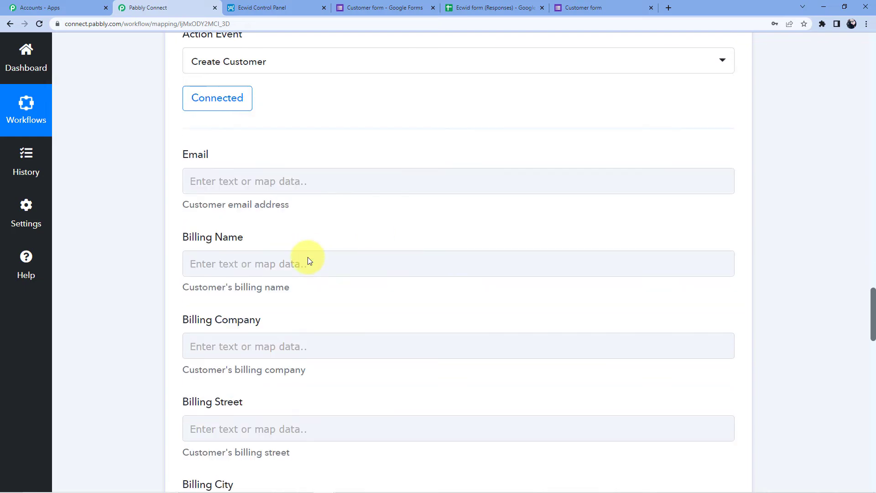
click(280, 181)
scroll(292, 223, down, 4)
scroll(302, 198, up, 3)
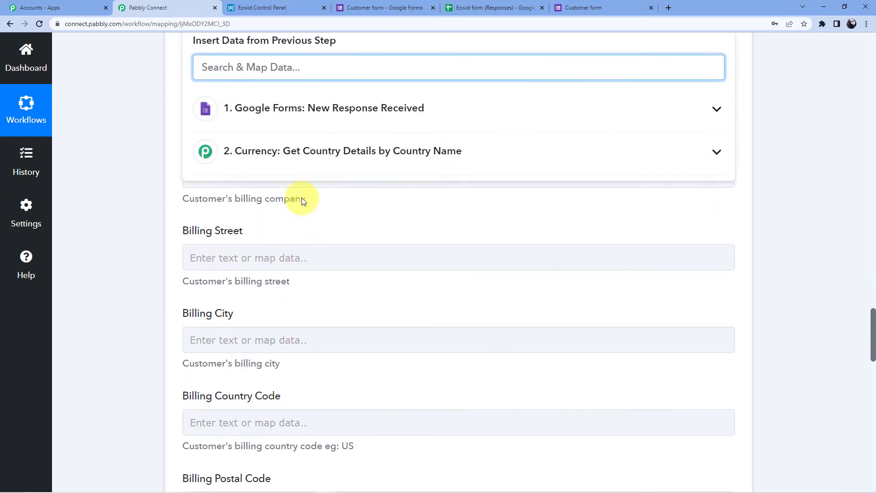
click(291, 235)
scroll(293, 260, down, 3)
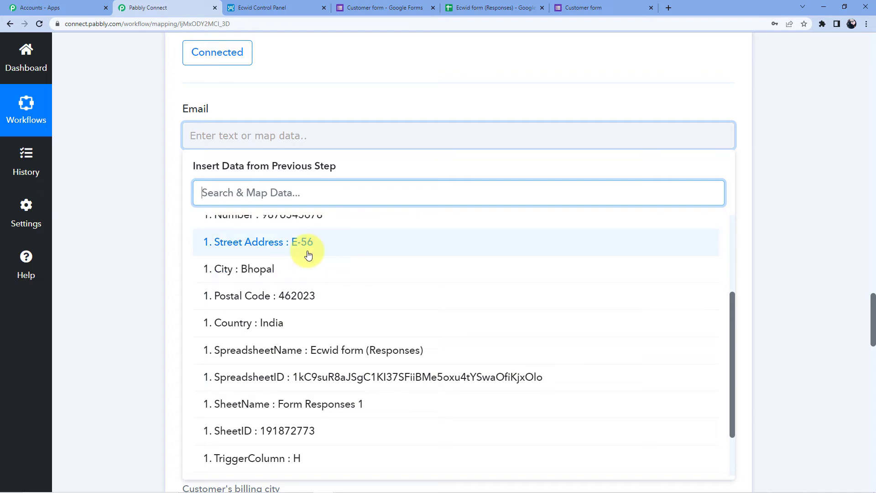
scroll(319, 301, down, 2)
scroll(324, 341, up, 2)
scroll(324, 341, up, 2)
click(342, 306)
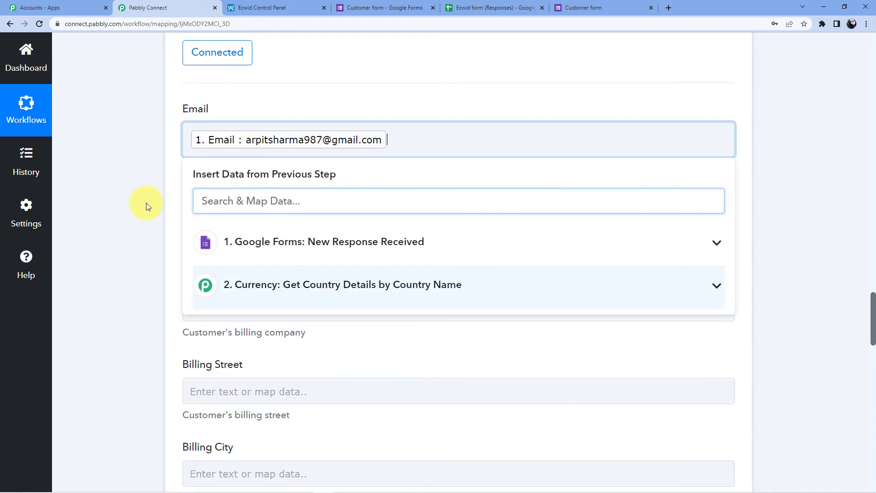
click(205, 198)
Map the form's Full Name answer into Billing Name
click(224, 222)
scroll(225, 223, down, 2)
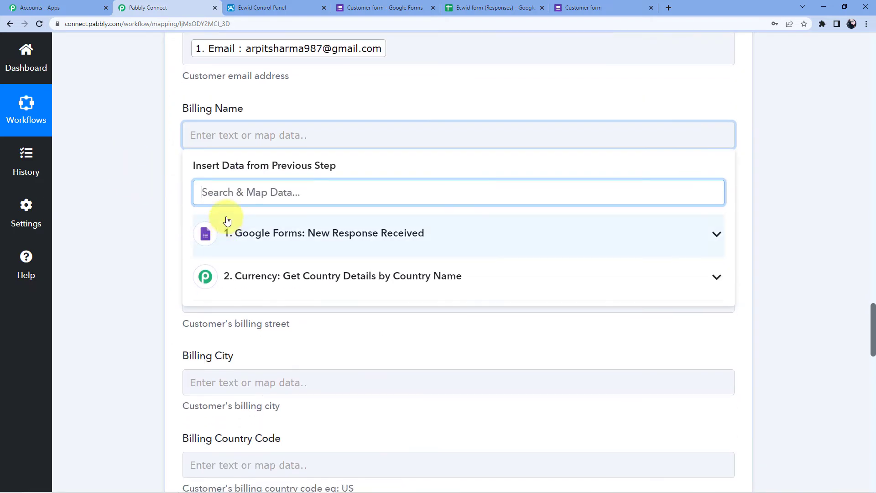
click(310, 252)
scroll(313, 248, down, 3)
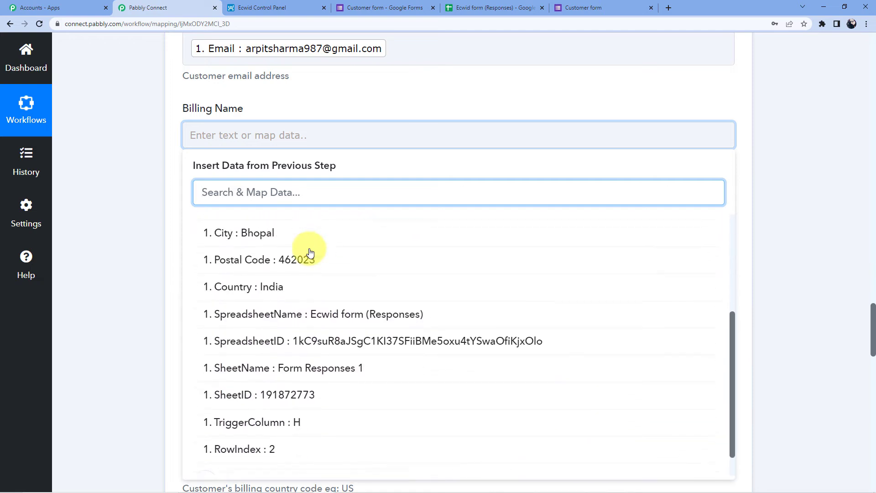
scroll(305, 269, up, 3)
click(298, 257)
click(164, 192)
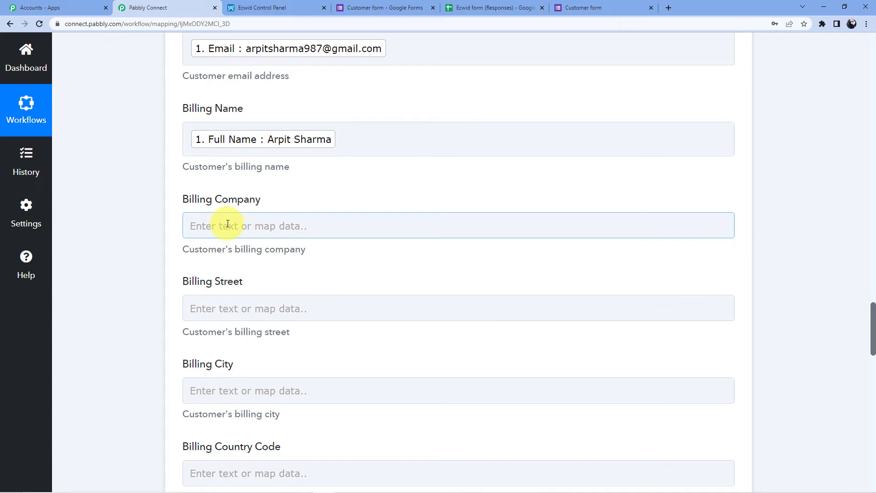
Map the form's Street Address answer into Billing Street
scroll(227, 223, down, 2)
click(226, 219)
scroll(299, 192, down, 3)
click(301, 185)
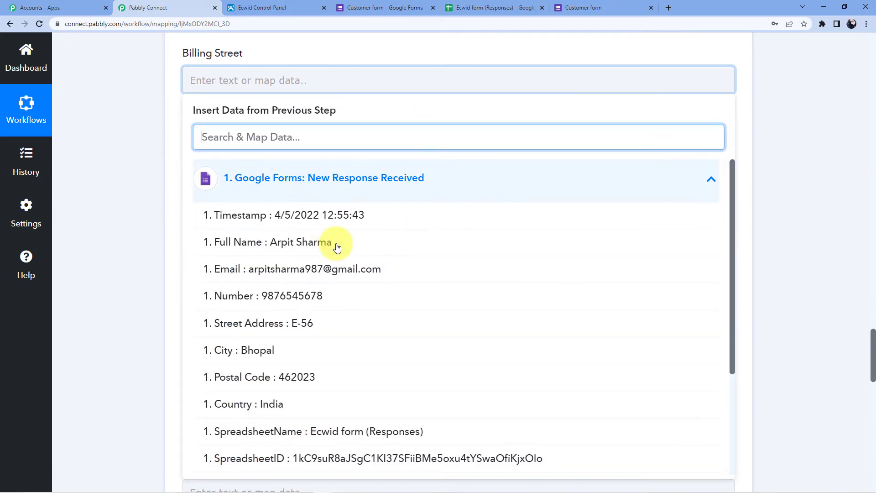
scroll(337, 247, down, 2)
click(313, 278)
click(161, 175)
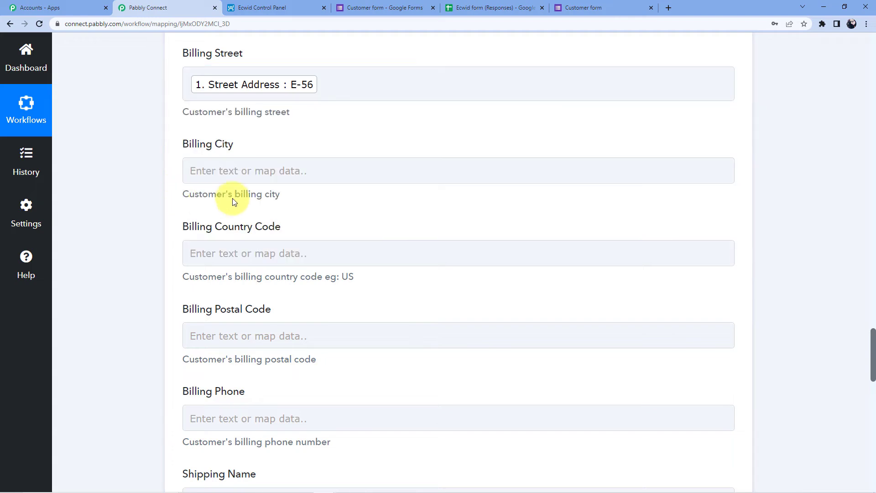
Map the form's City answer into Billing City
click(215, 172)
scroll(280, 174, down, 2)
click(274, 174)
scroll(304, 240, down, 1)
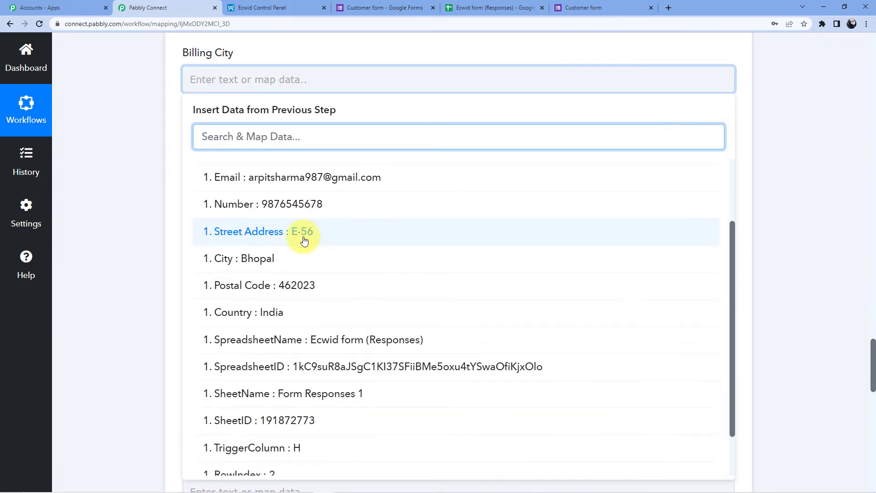
scroll(338, 246, down, 3)
scroll(329, 274, up, 4)
click(262, 299)
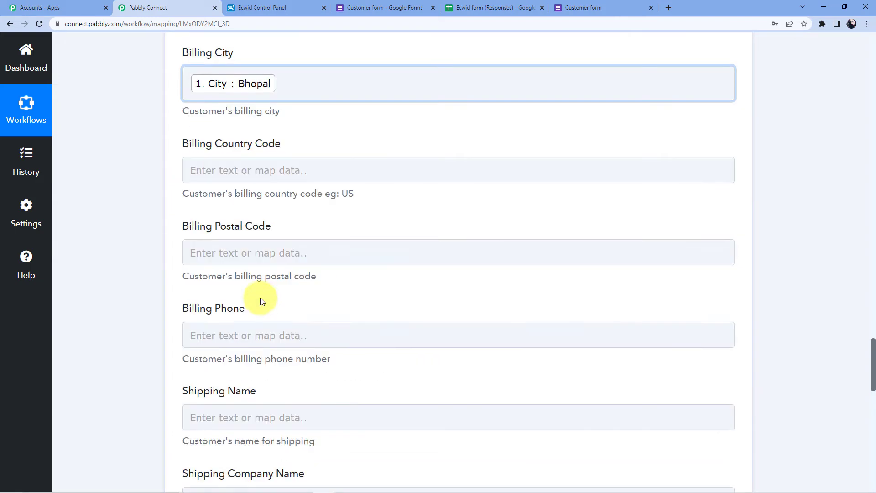
click(135, 202)
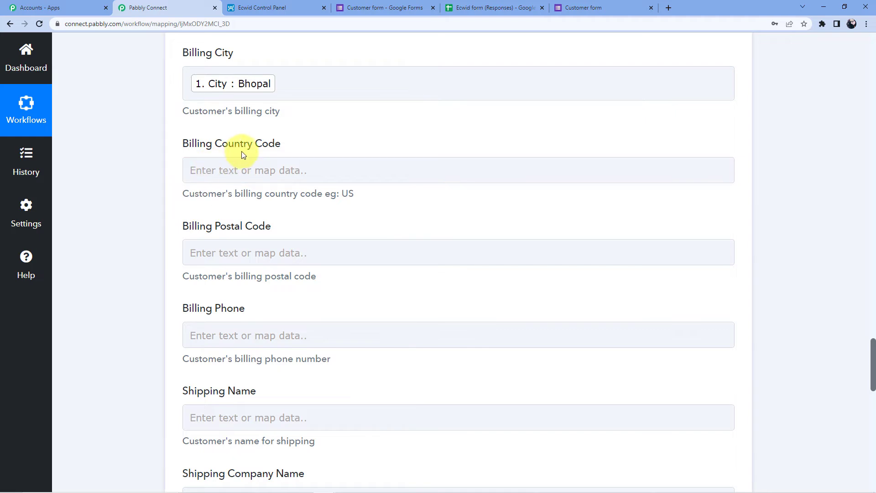
click(280, 175)
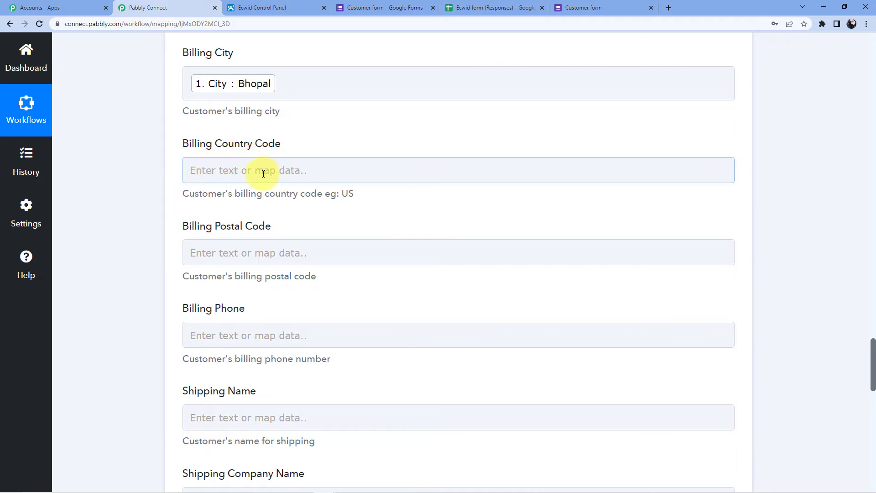
scroll(263, 173, up, 15)
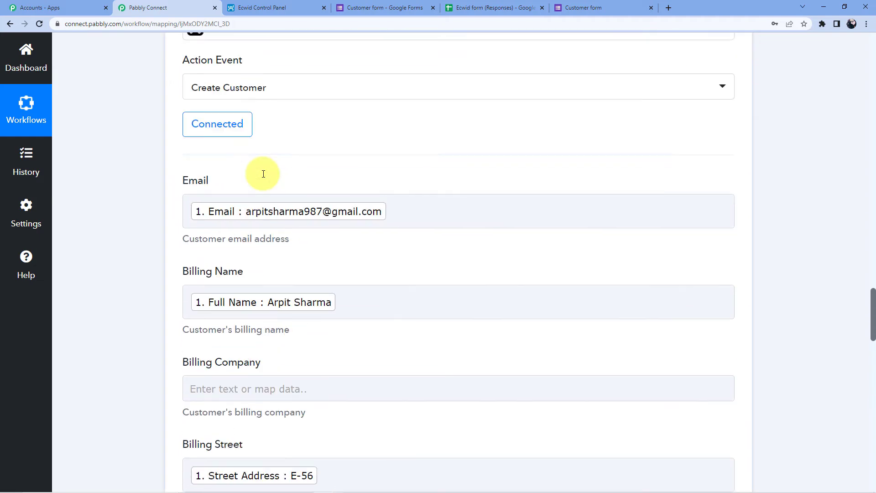
Map the currency lookup's Result Alpha 2 Code into Billing Country Code
scroll(289, 189, up, 10)
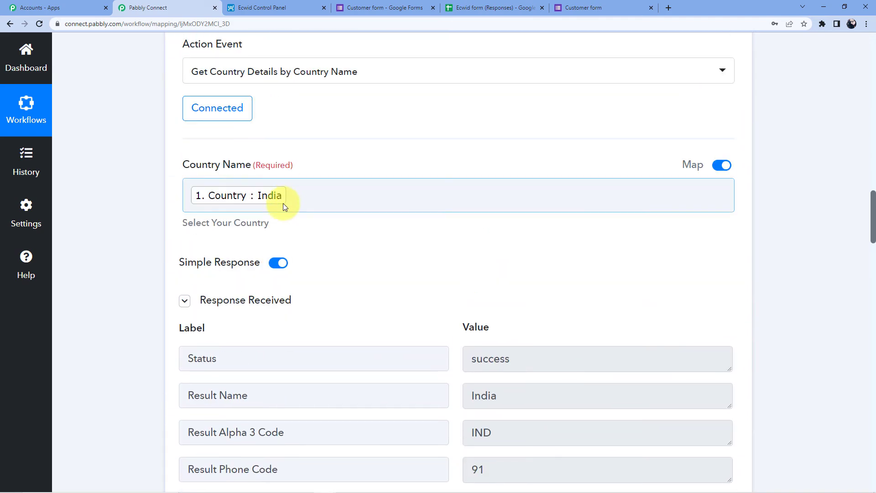
scroll(261, 207, up, 5)
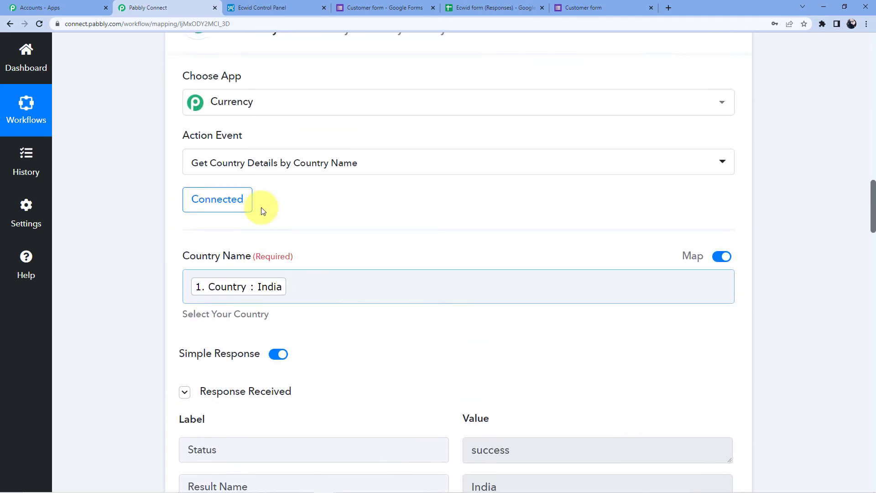
scroll(201, 234, down, 12)
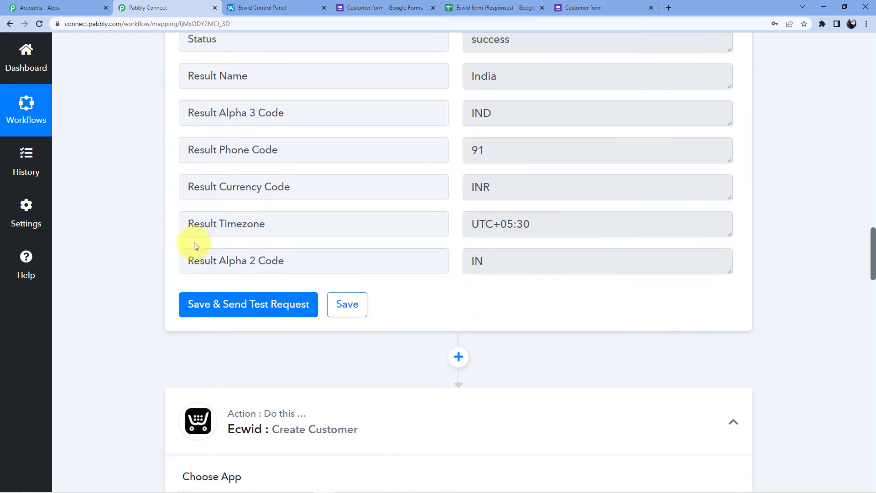
scroll(195, 242, down, 20)
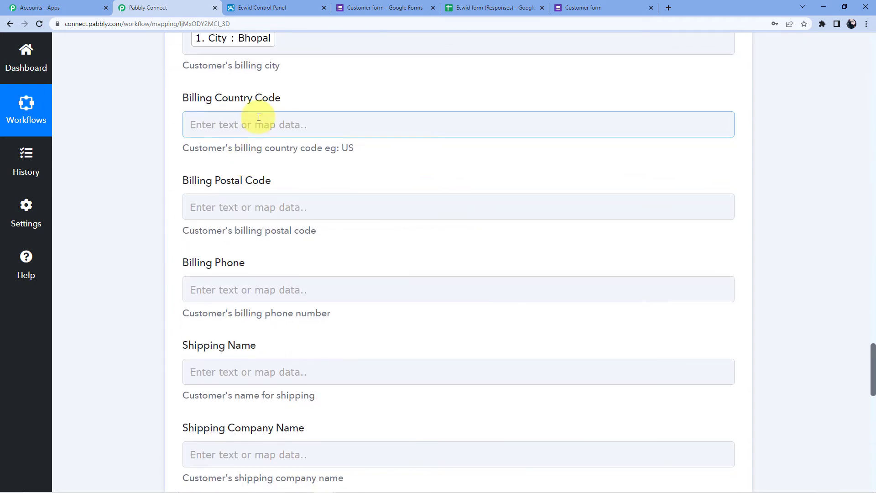
click(259, 118)
click(293, 224)
scroll(301, 273, down, 5)
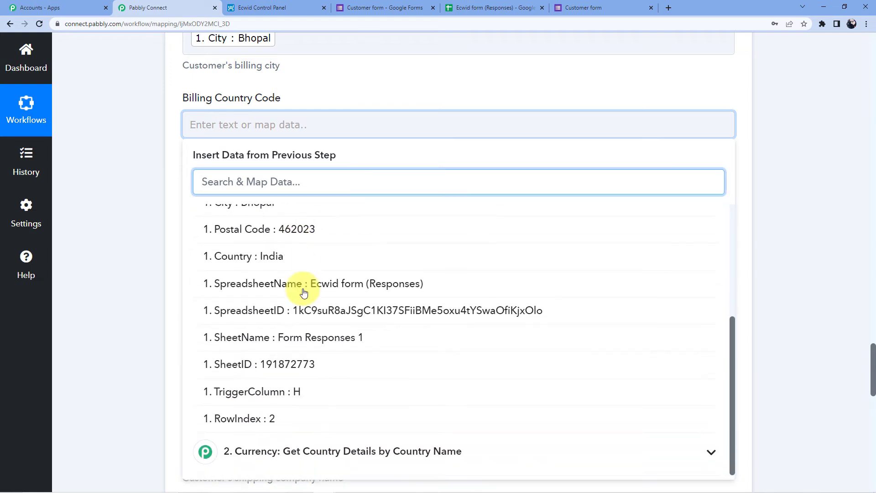
scroll(304, 297, down, 5)
scroll(91, 140, up, 4)
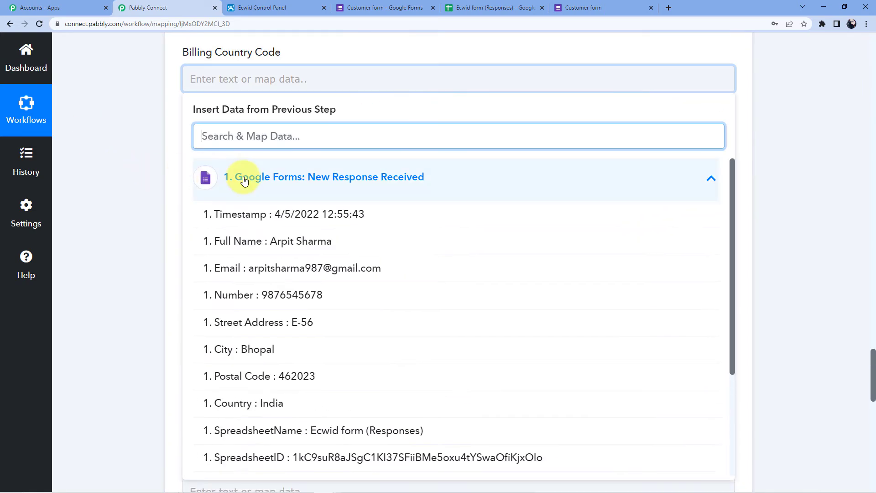
click(244, 180)
scroll(309, 198, down, 1)
click(307, 177)
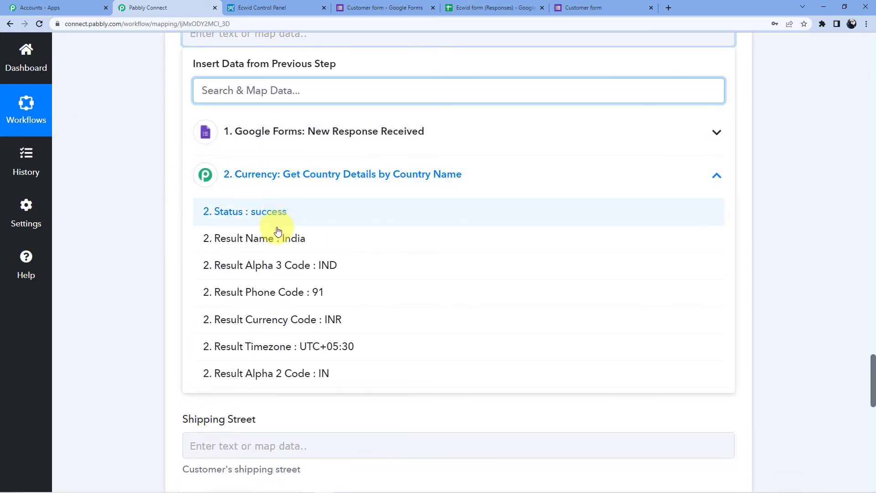
scroll(279, 232, down, 2)
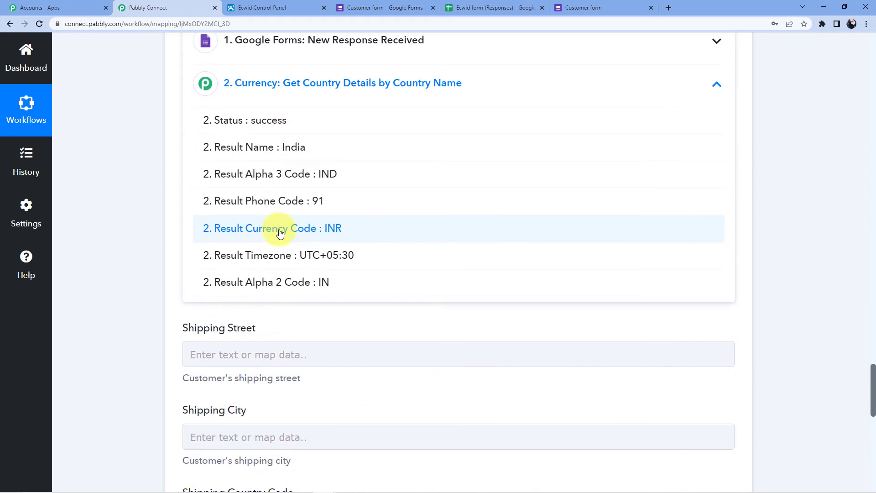
click(305, 283)
scroll(307, 284, up, 4)
click(163, 205)
Map the form's Postal Code into Billing Postal Code and Number into Billing Phone
scroll(165, 206, down, 2)
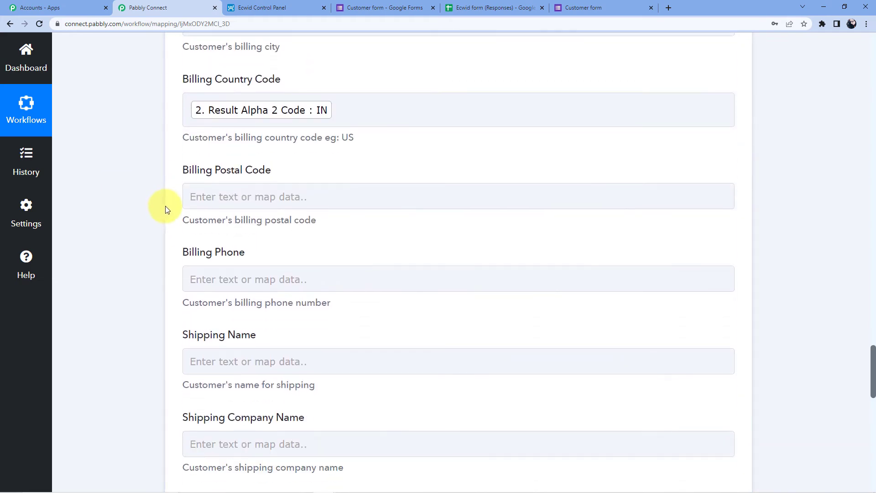
click(231, 196)
scroll(254, 196, down, 2)
click(273, 202)
scroll(318, 242, down, 2)
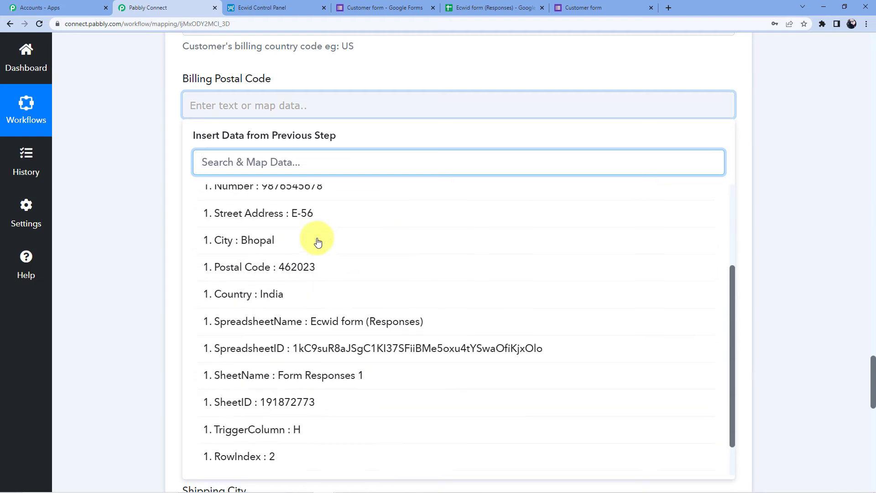
click(308, 269)
click(135, 194)
scroll(196, 182, down, 1)
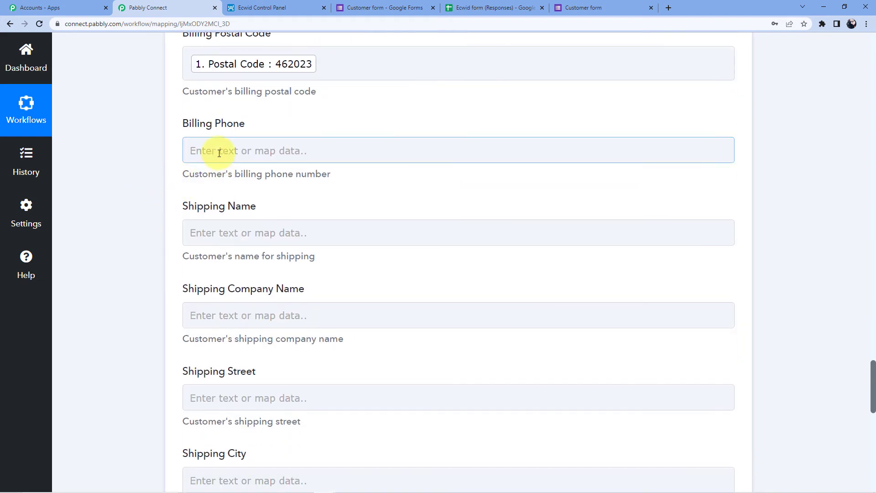
click(219, 153)
click(313, 248)
scroll(282, 326, down, 1)
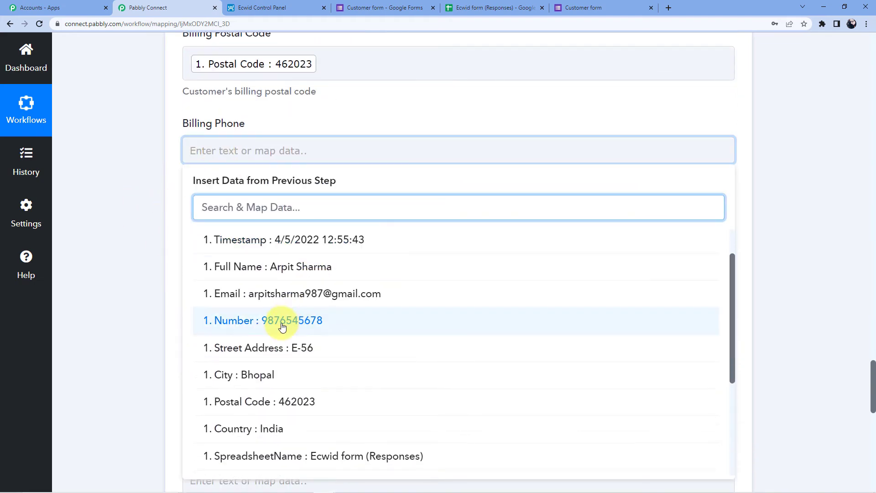
click(282, 326)
click(143, 192)
Leave Shipping Name unmapped, send the test request and select the returned customer Id
scroll(238, 151, down, 2)
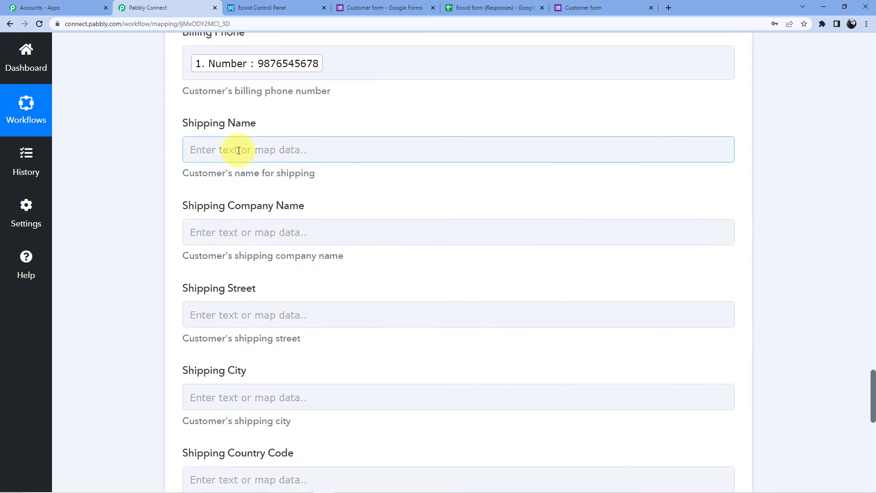
click(238, 151)
click(166, 143)
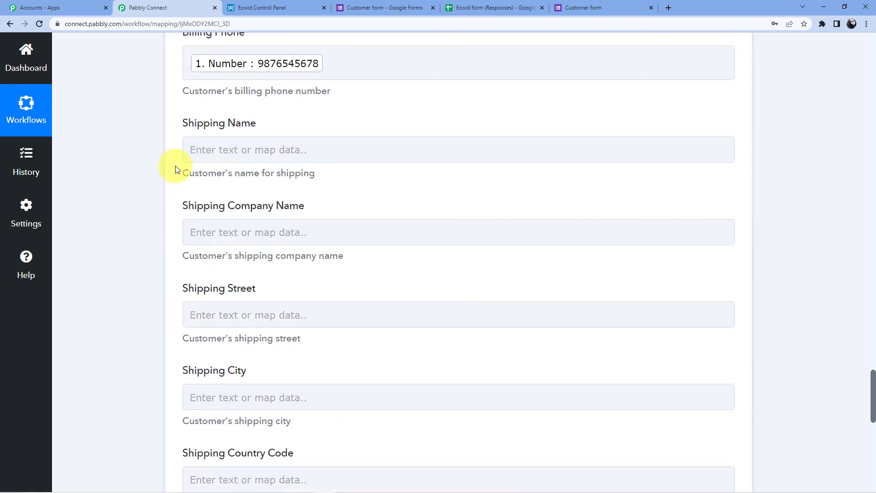
scroll(205, 146, up, 9)
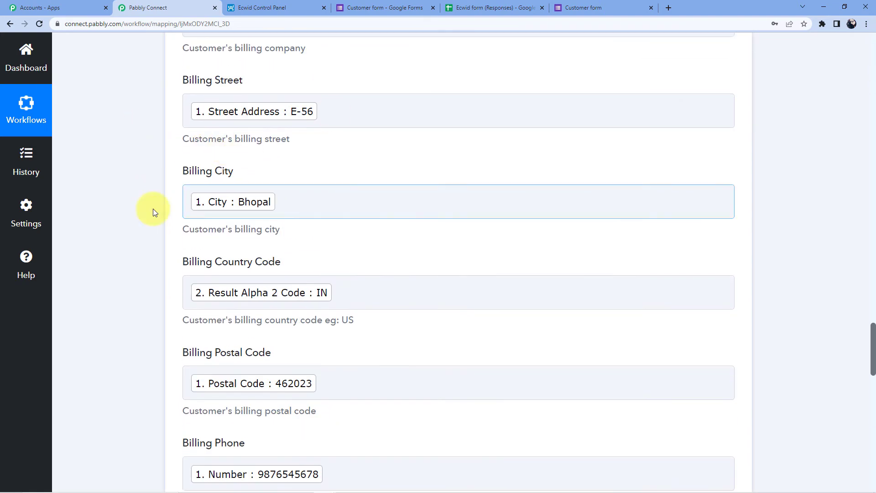
scroll(172, 428, down, 9)
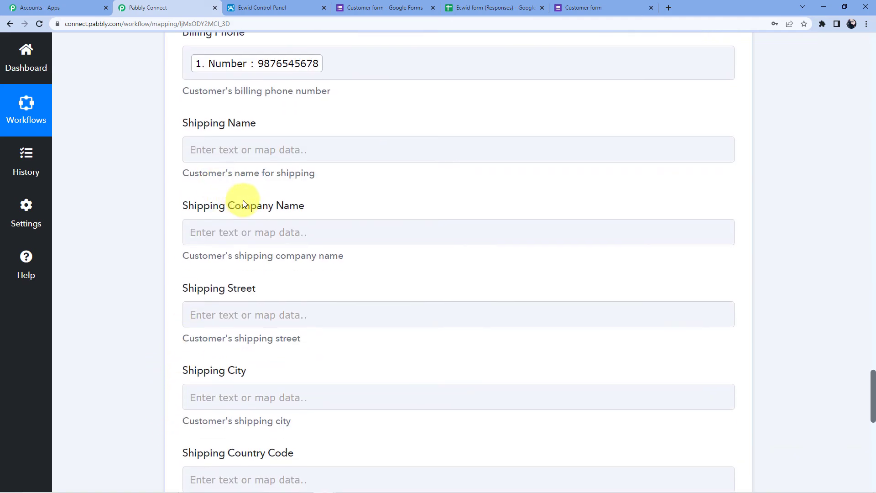
scroll(230, 273, down, 9)
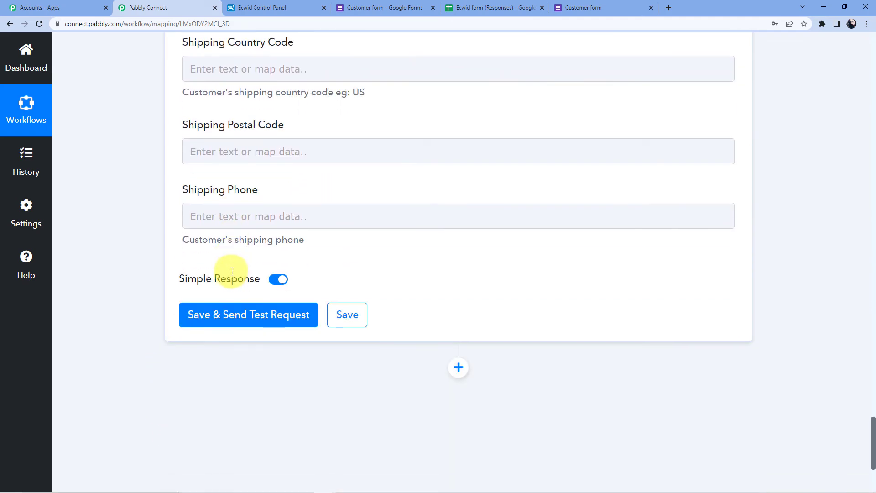
scroll(230, 267, down, 3)
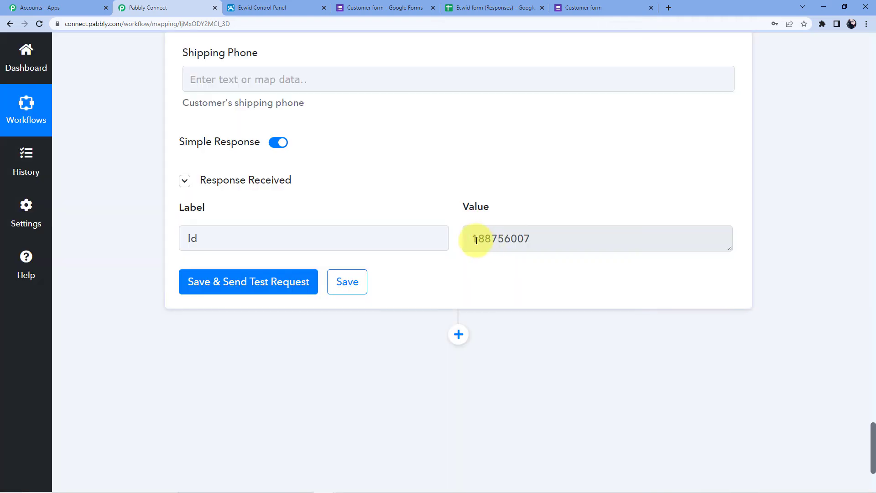
double_click(510, 238)
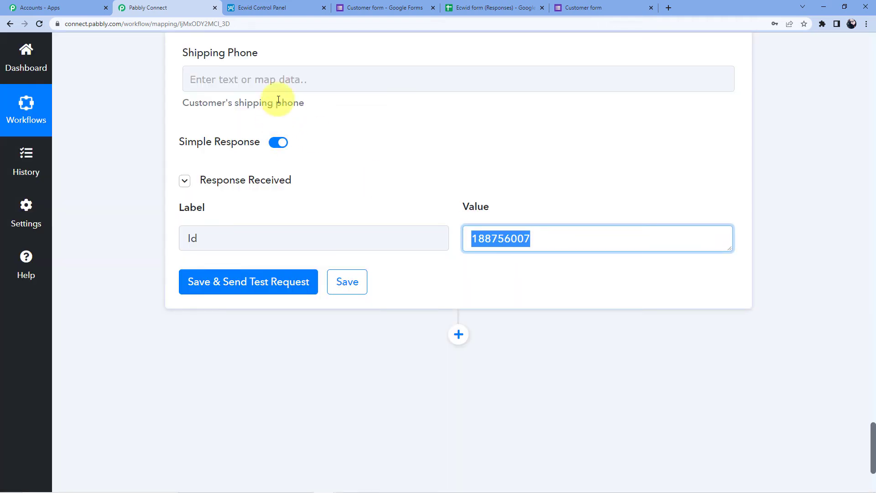
Check Ecwid's My Sales > Customers list for the test customer, then return to the form page
click(290, 5)
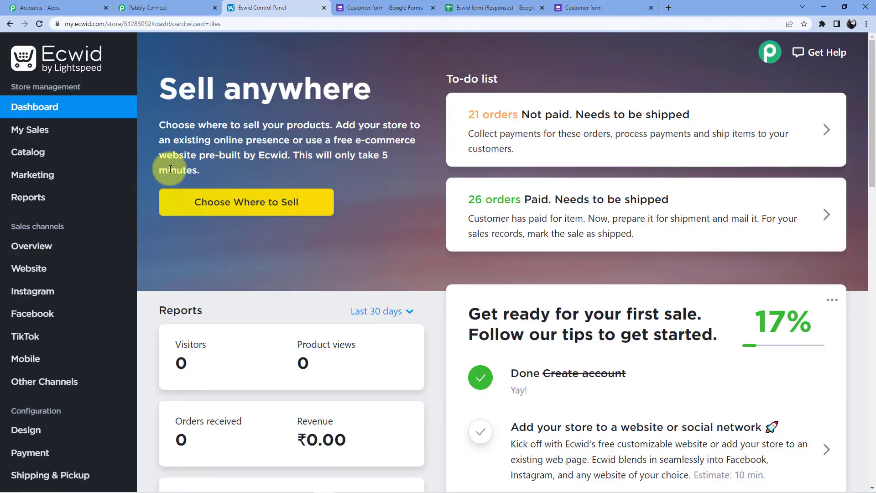
click(43, 133)
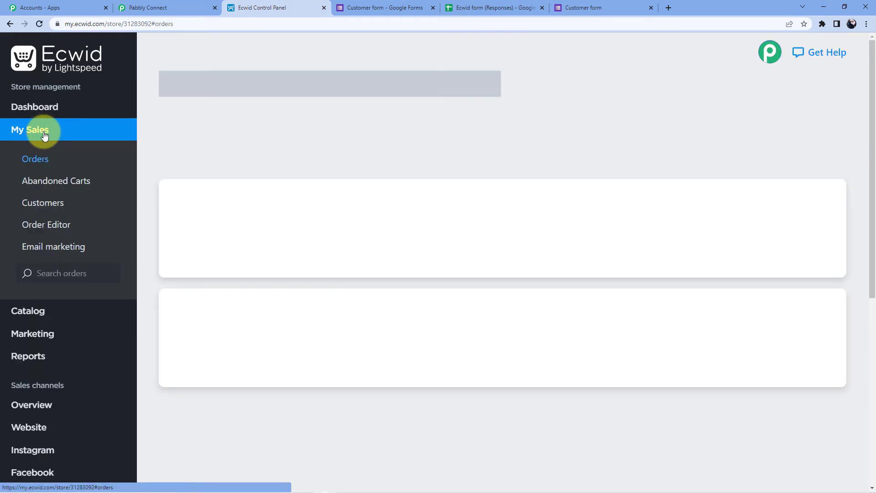
click(60, 201)
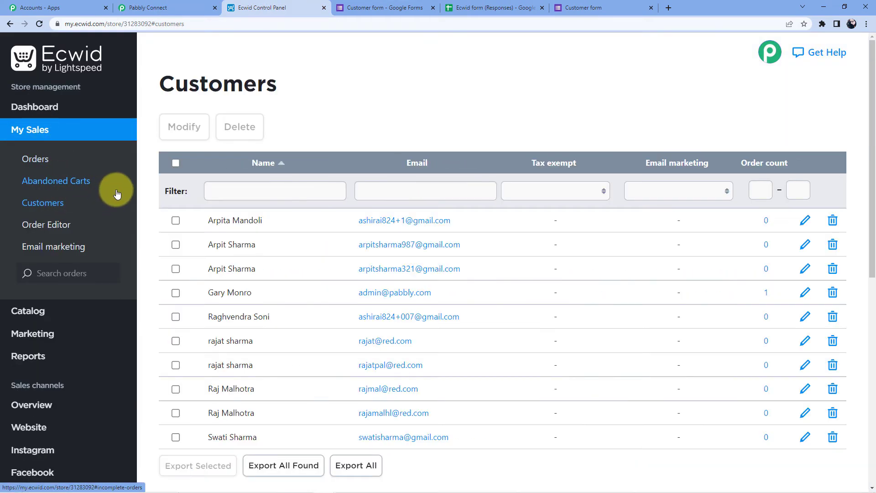
scroll(279, 207, down, 2)
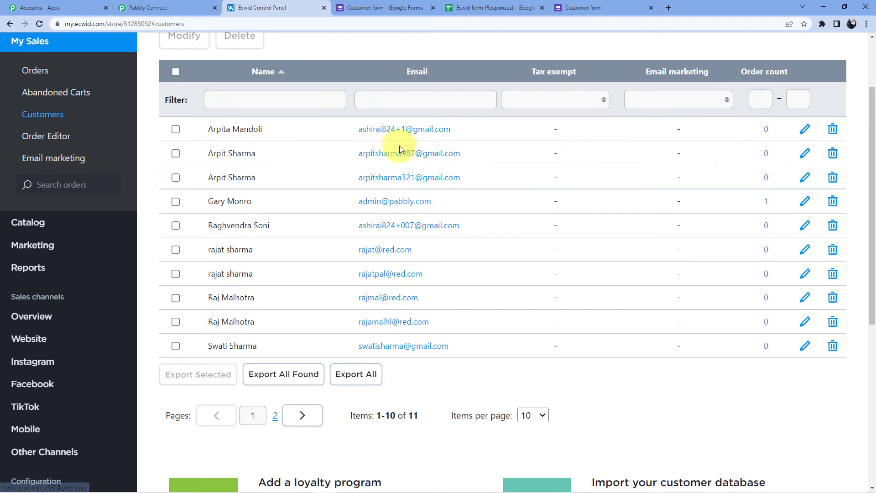
click(360, 7)
click(558, 7)
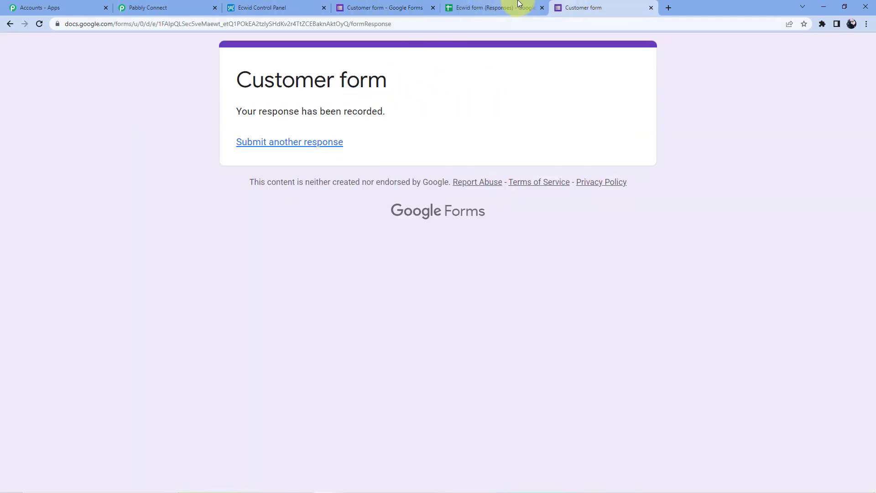
click(518, 8)
click(550, 154)
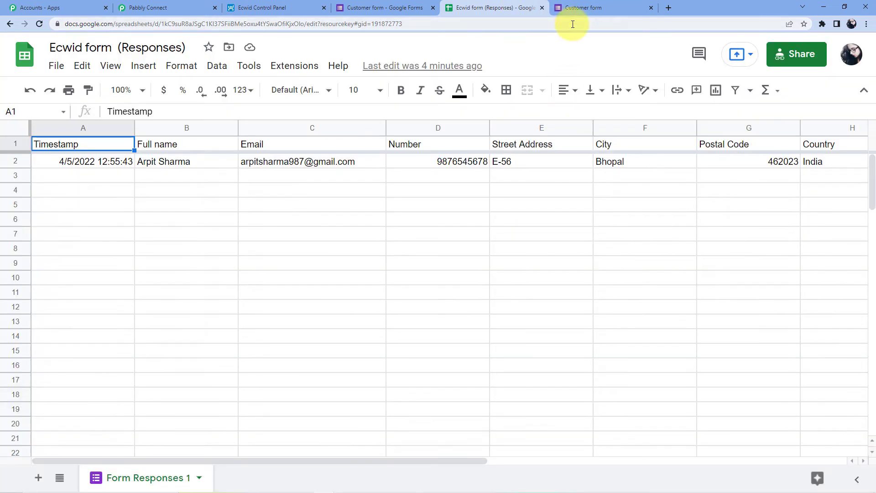
click(565, 8)
click(513, 24)
key(Return)
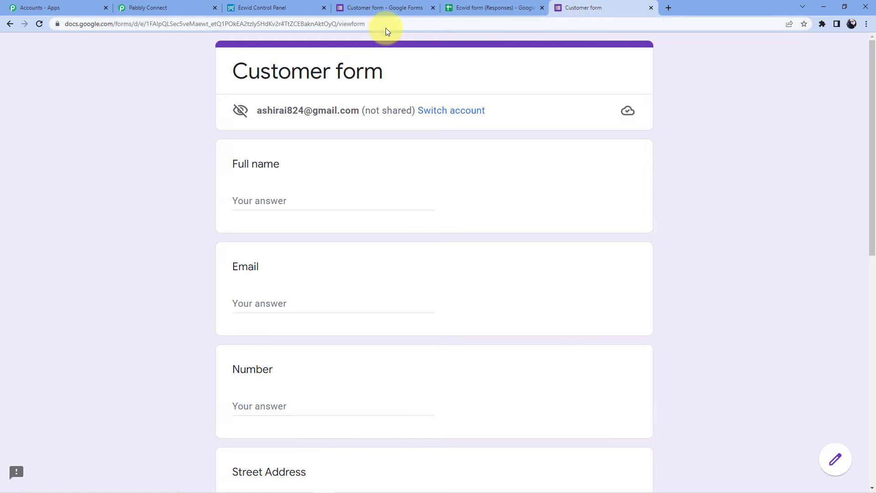
click(449, 8)
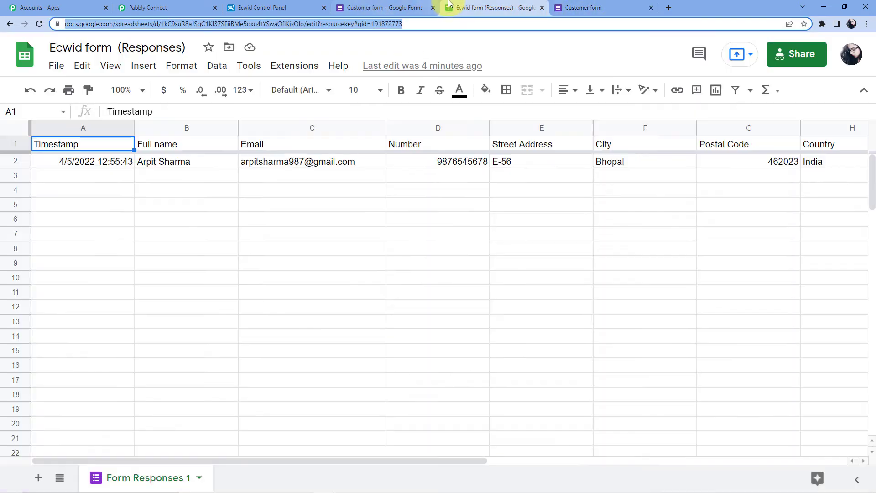
click(102, 178)
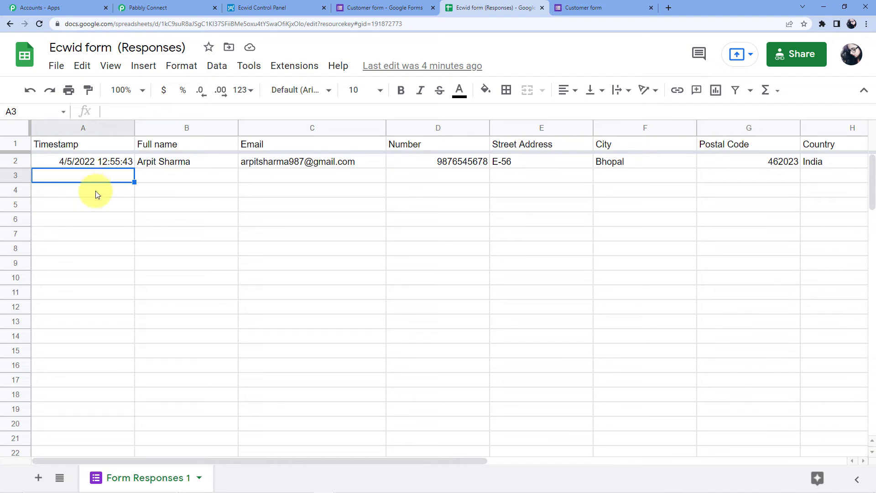
click(97, 204)
click(92, 223)
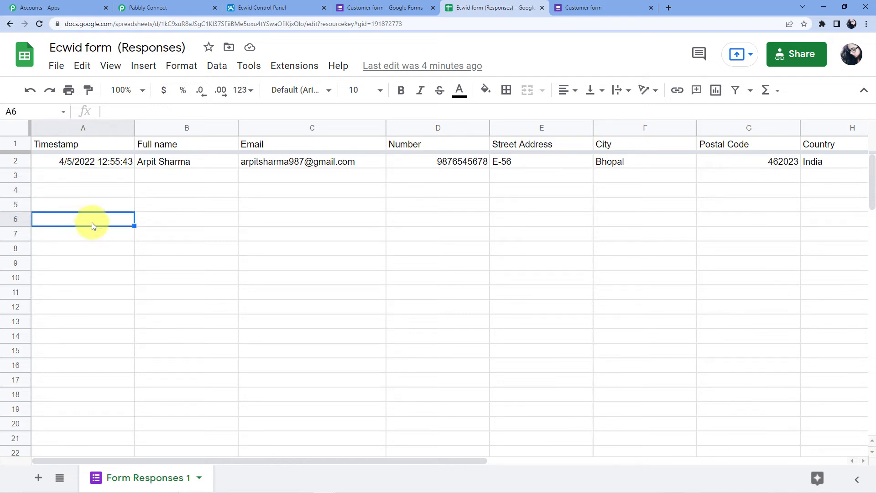
click(95, 237)
click(99, 218)
click(101, 204)
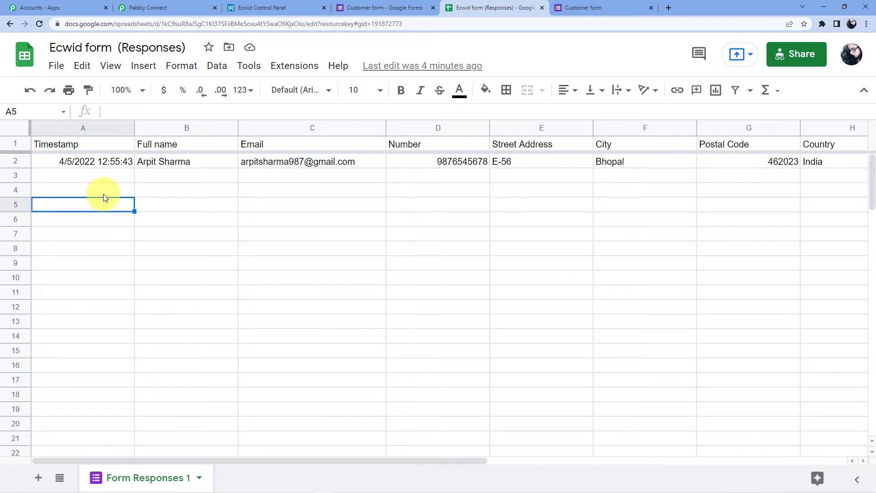
click(103, 189)
click(105, 205)
click(105, 219)
click(105, 234)
click(296, 66)
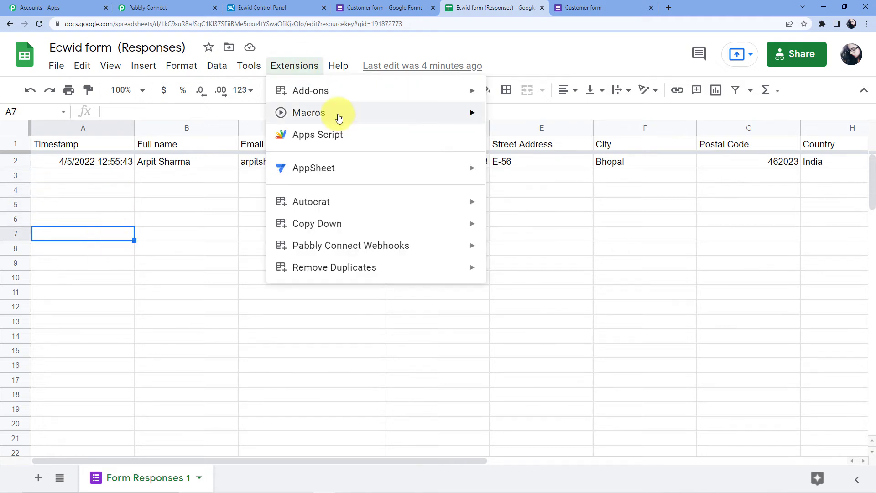
mouse_move(369, 256)
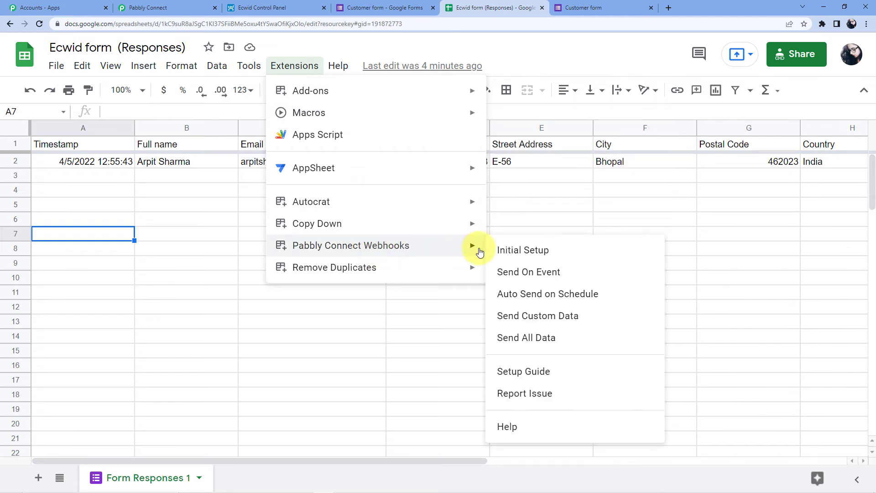
click(527, 279)
click(295, 65)
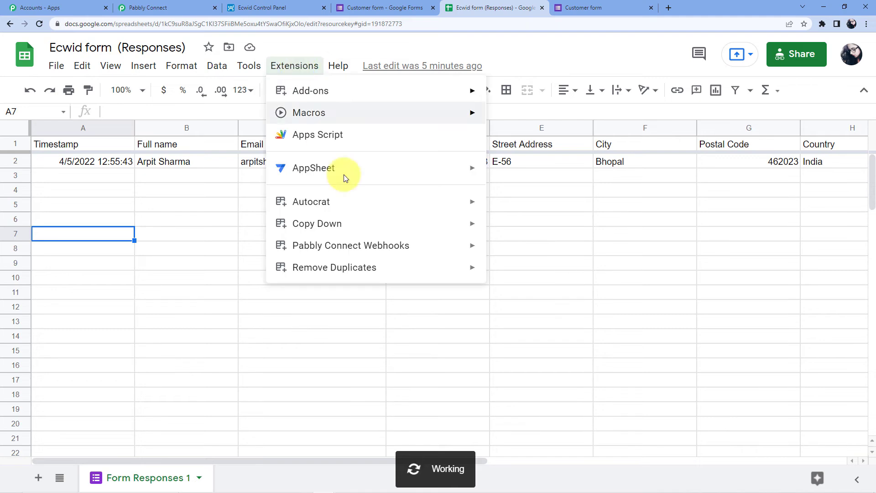
mouse_move(396, 247)
mouse_move(462, 250)
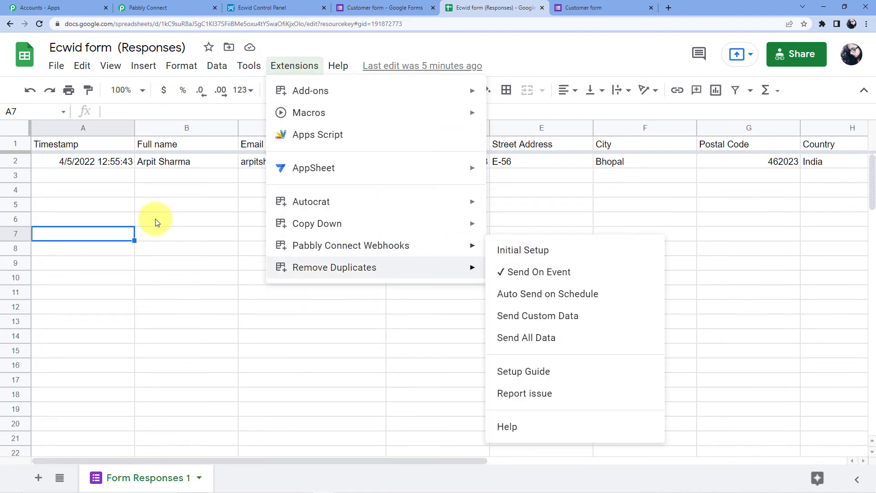
click(146, 191)
click(105, 180)
click(103, 195)
click(103, 207)
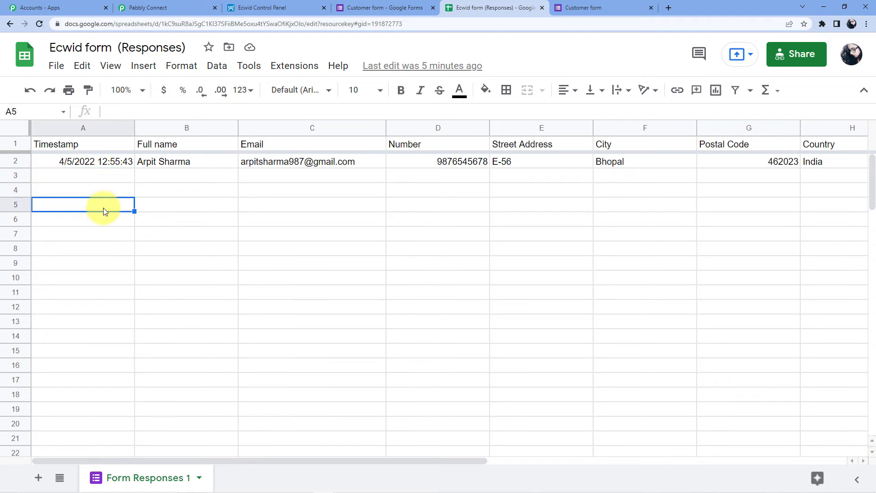
click(105, 220)
click(112, 190)
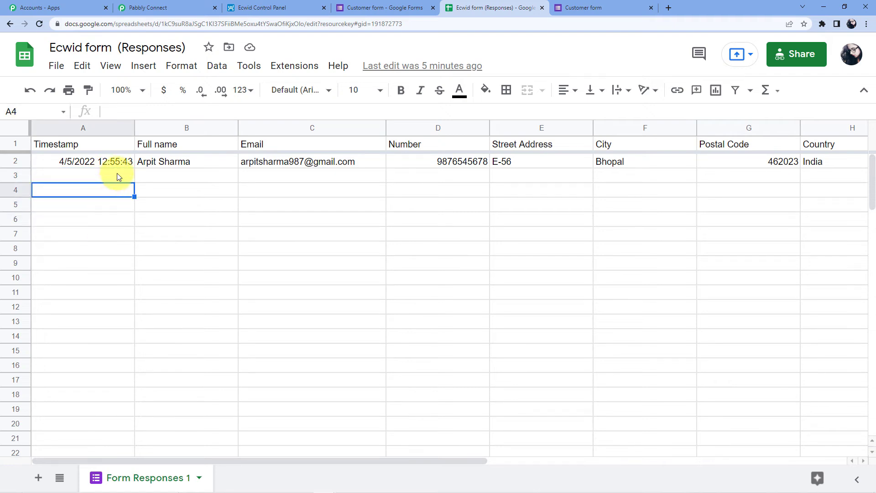
click(116, 174)
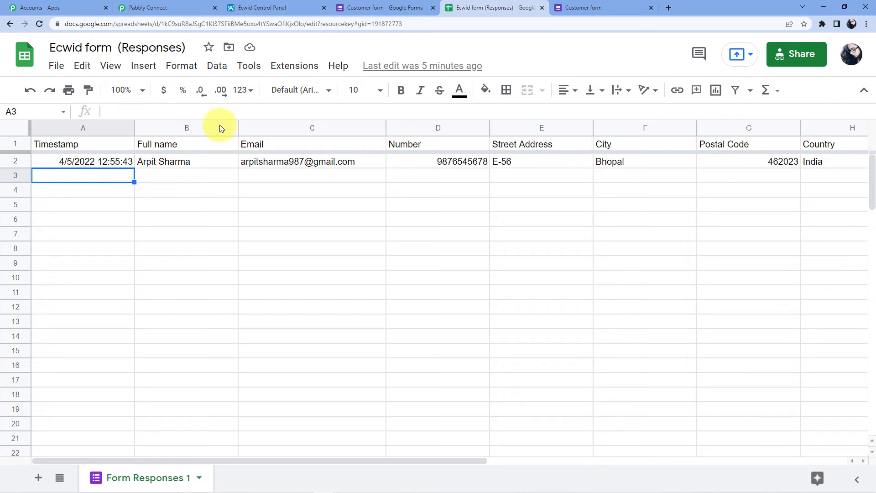
click(580, 7)
Enter the customer's full name, e-mail and phone number in the form
click(276, 201)
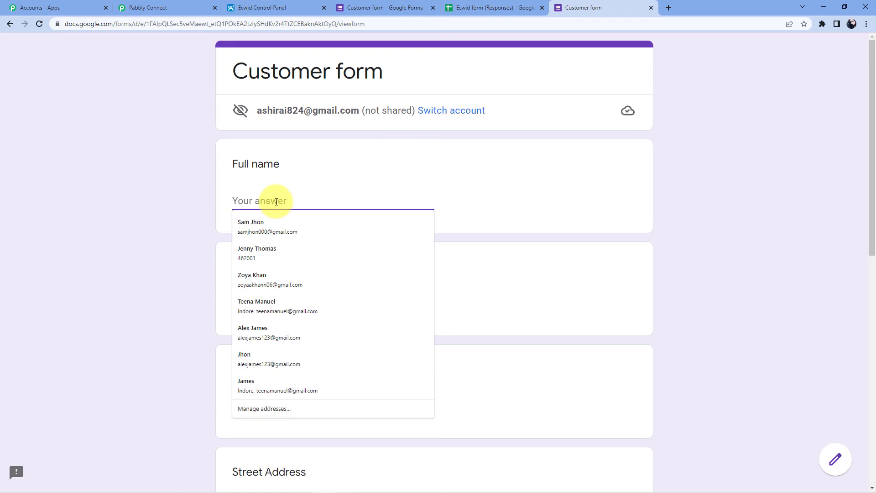
text(David)
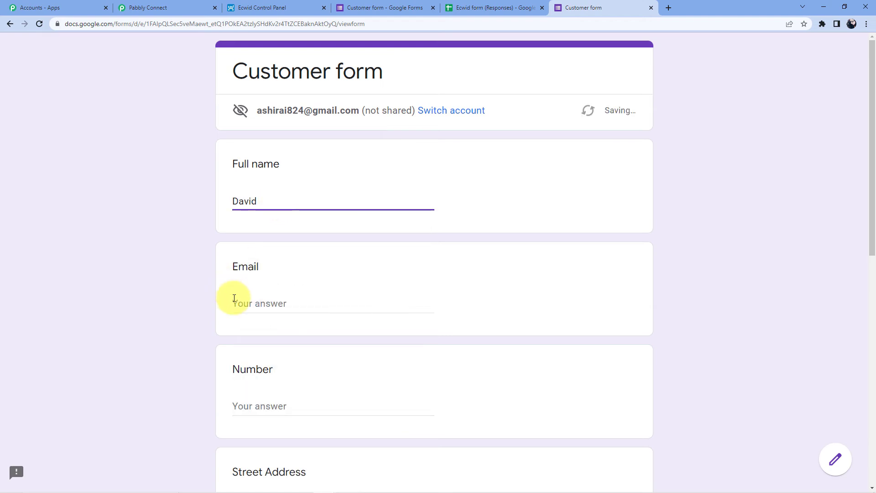
click(233, 299)
click(288, 198)
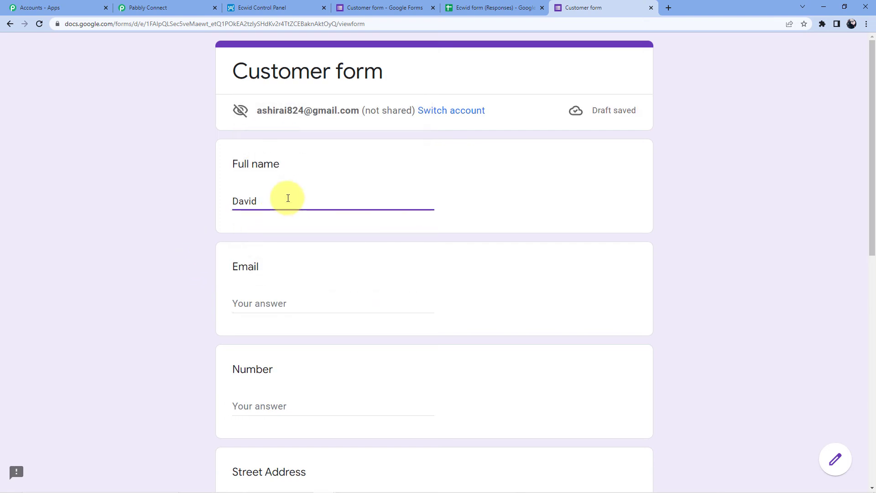
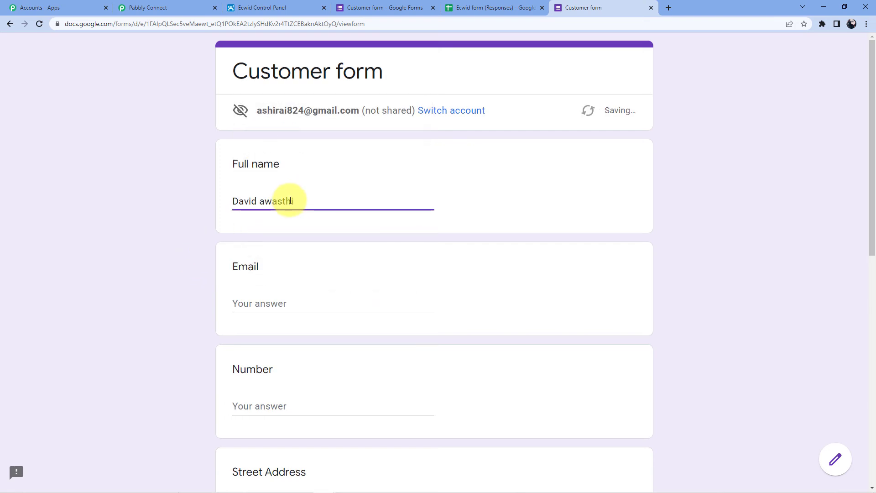
click(337, 308)
text(dav)
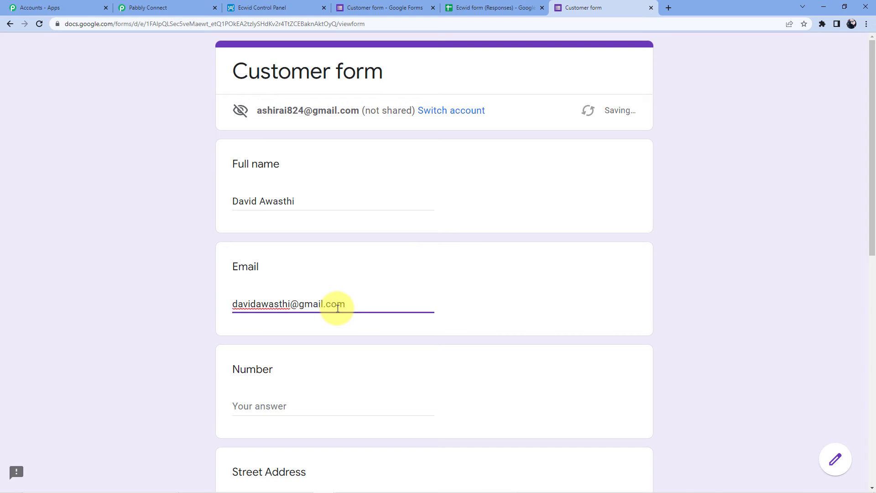
scroll(274, 283, down, 3)
click(267, 272)
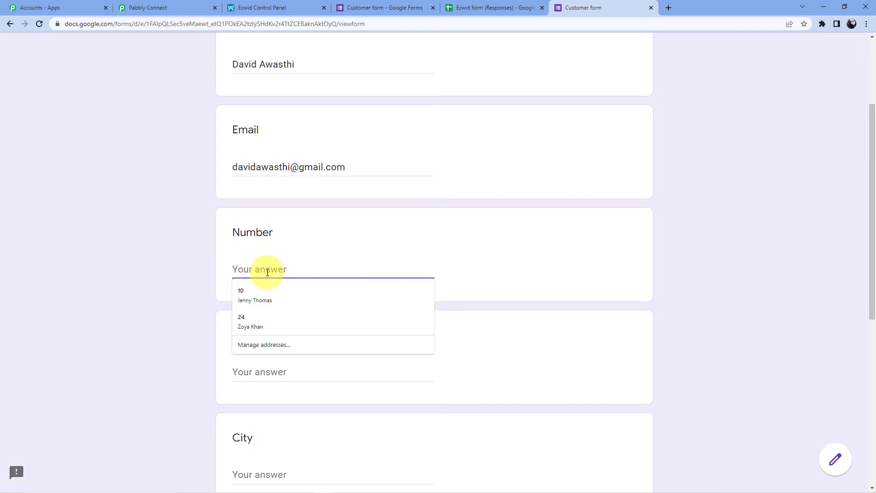
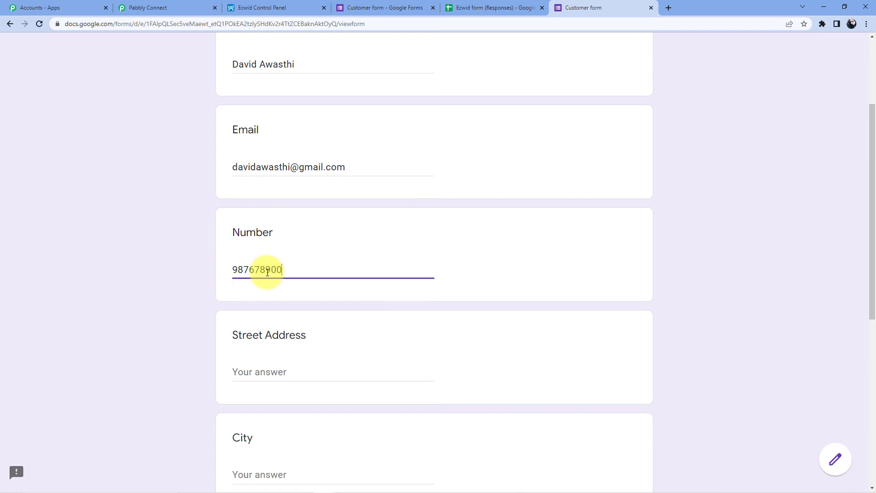
Autofill the saved address, add the street number, submit, and check the responses sheet
scroll(410, 367, down, 2)
click(280, 280)
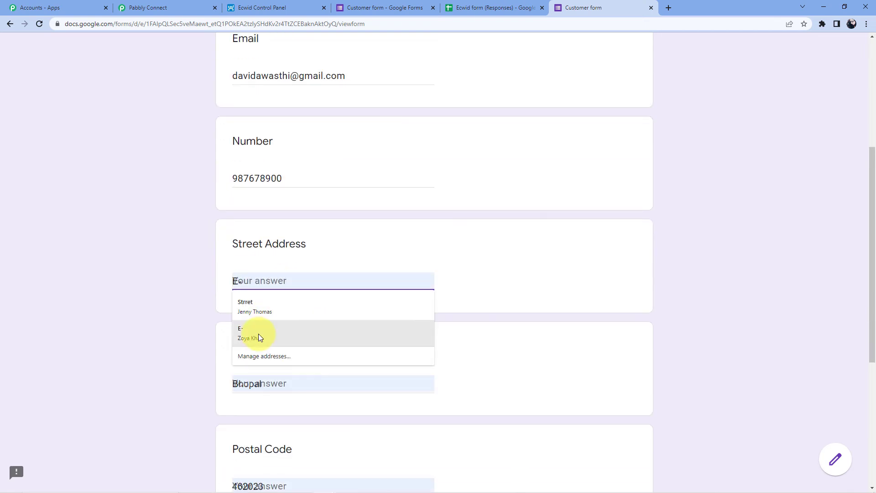
click(259, 333)
text(78)
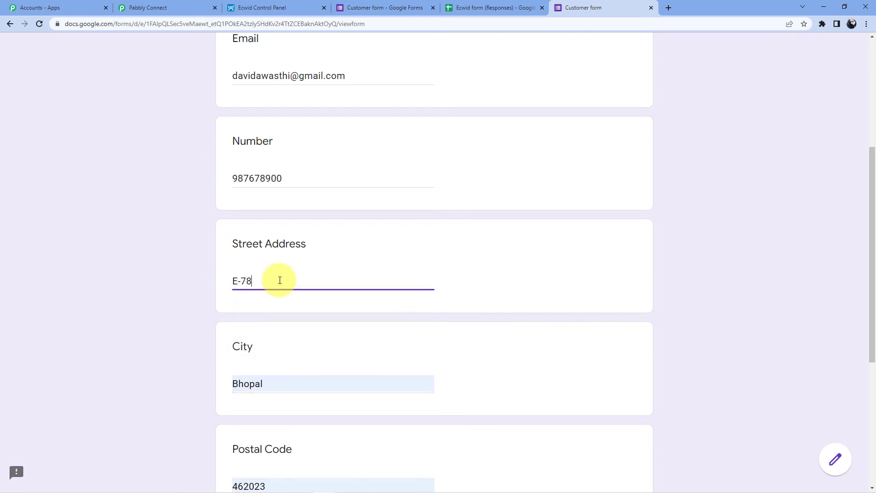
scroll(279, 280, down, 1)
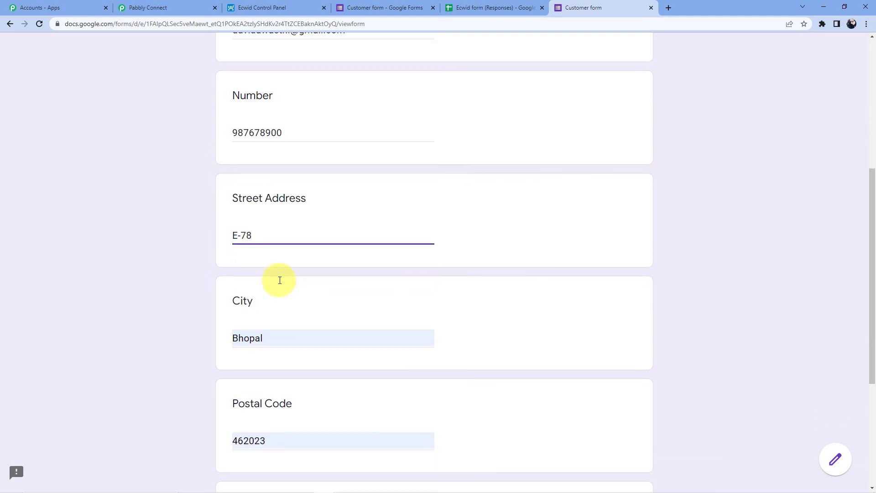
scroll(251, 242, down, 5)
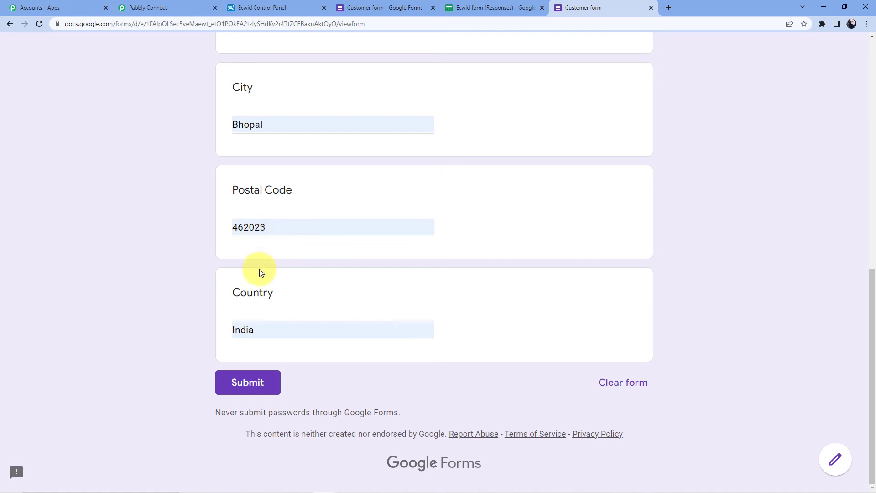
click(242, 392)
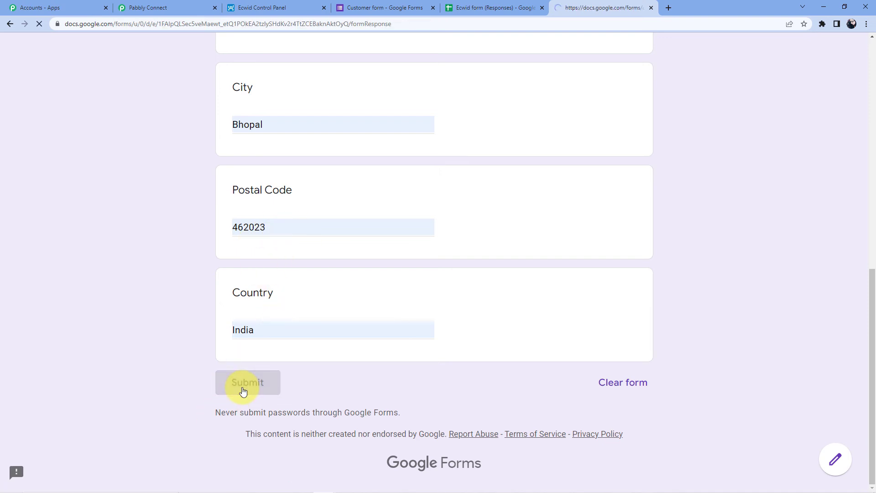
click(492, 8)
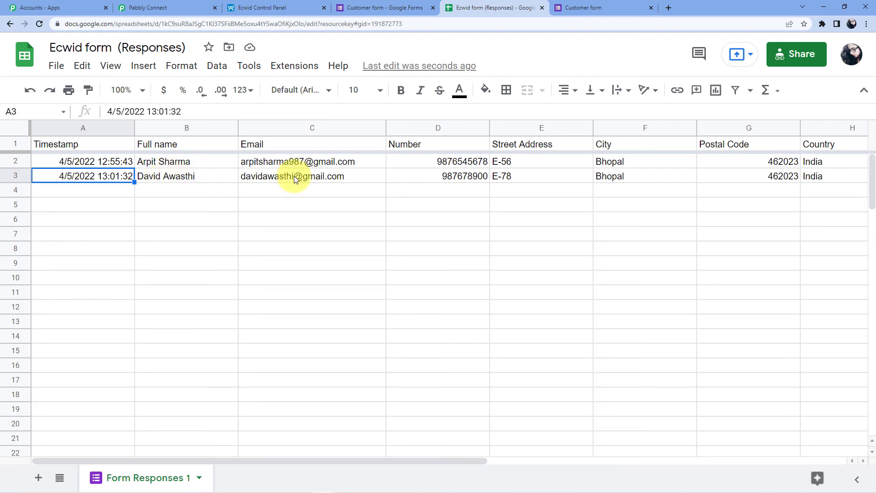
click(278, 5)
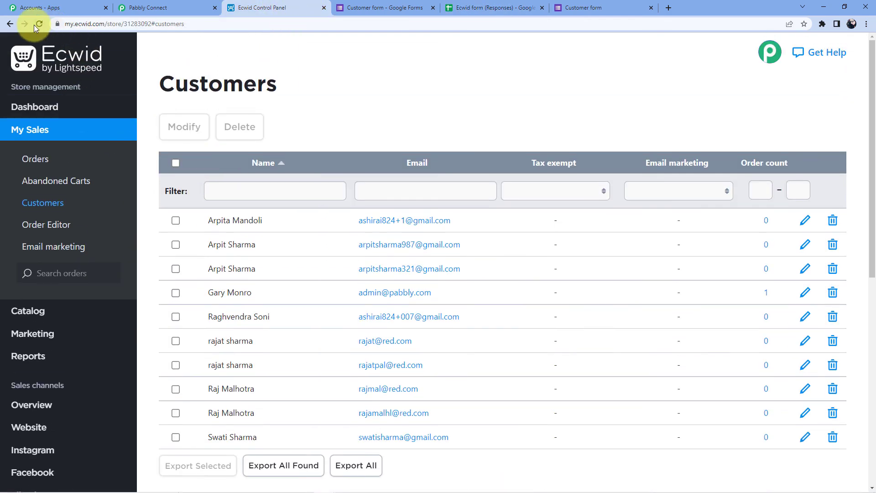
Reload Ecwid's Customers list to confirm the new form entry appears among 12 customers, then return to Pabbly Connect
click(39, 23)
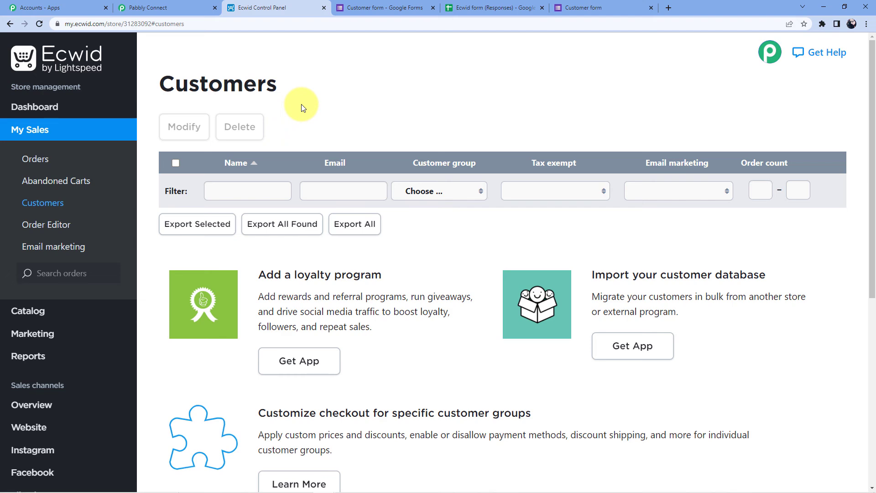
scroll(308, 121, down, 1)
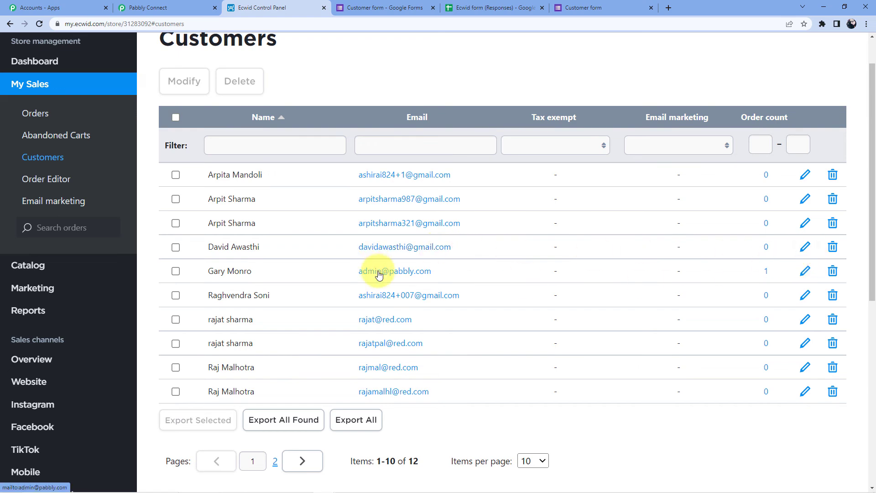
scroll(328, 244, up, 1)
click(156, 6)
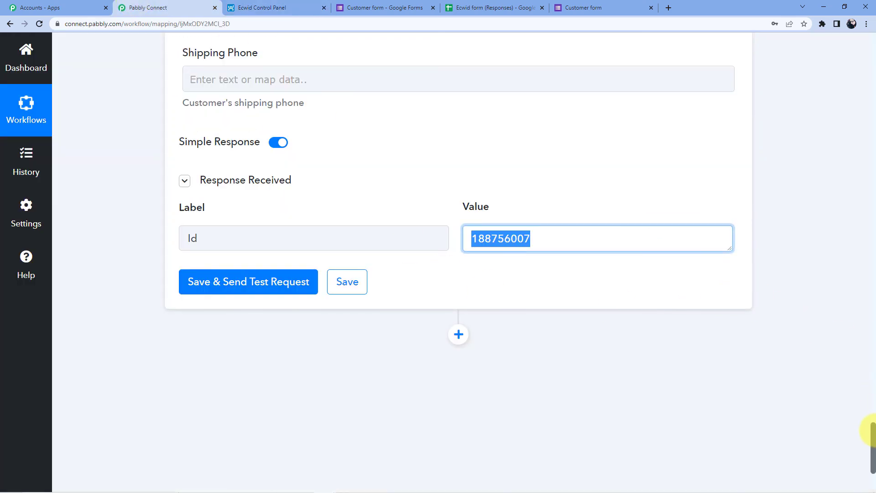
Collapse the Google Forms trigger, Currency lookup and Ecwid Create Customer step cards
drag(872, 447, 871, 117)
click(456, 219)
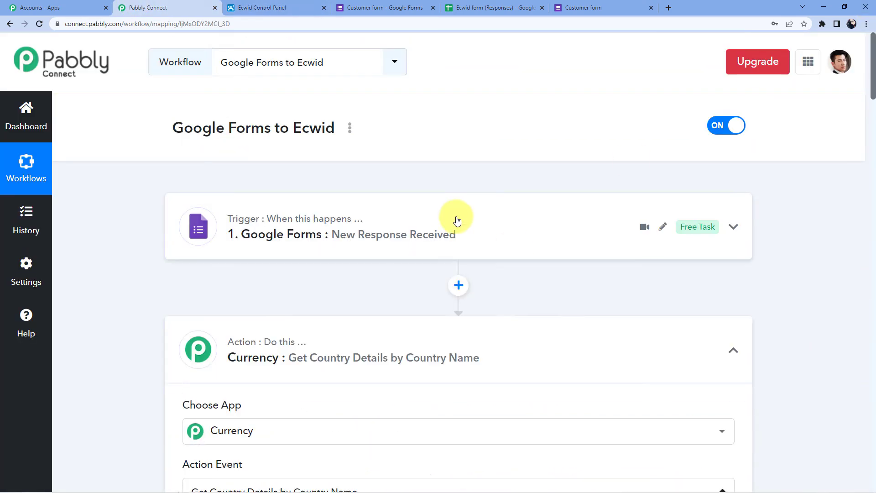
scroll(317, 246, down, 2)
click(314, 247)
scroll(293, 273, down, 2)
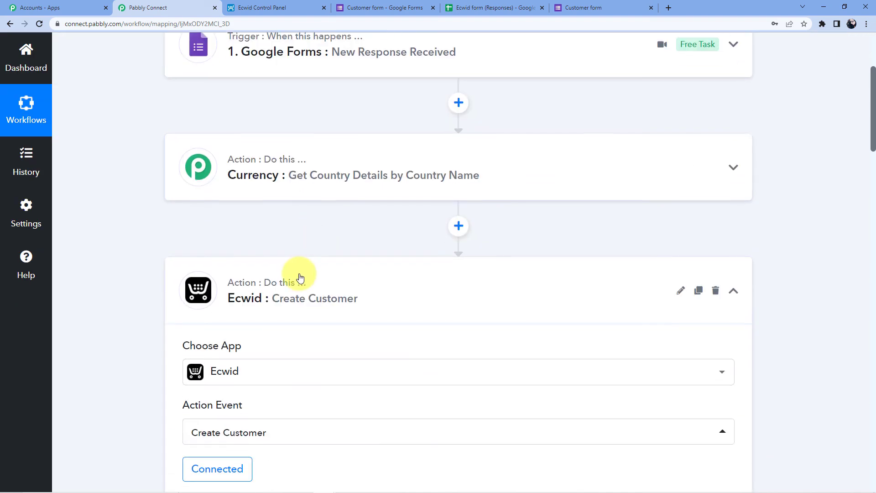
click(320, 283)
scroll(321, 283, up, 4)
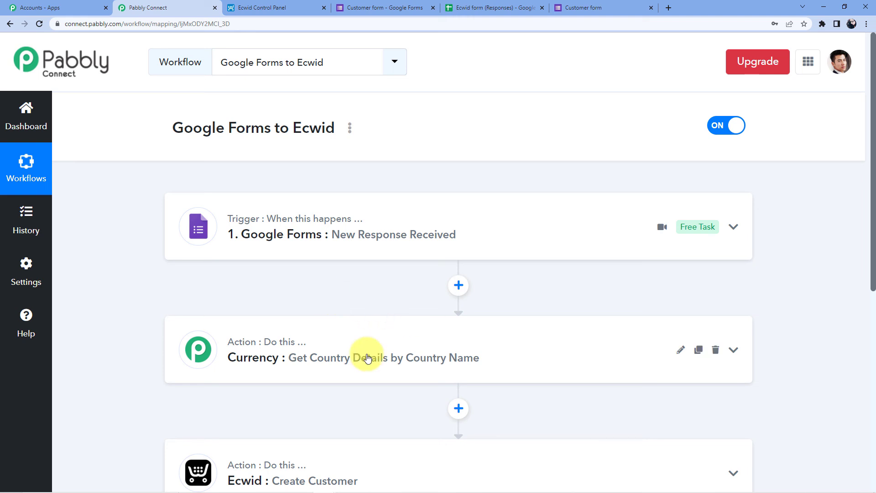
scroll(361, 355, down, 4)
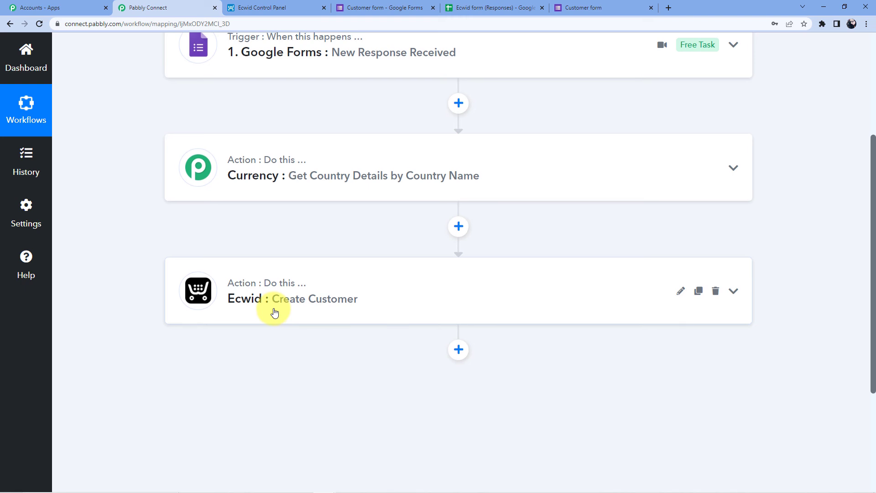
scroll(274, 312, up, 3)
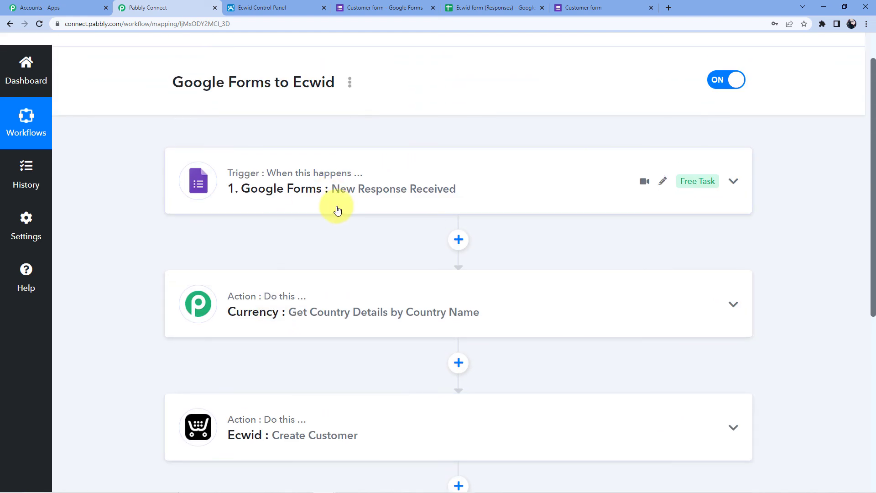